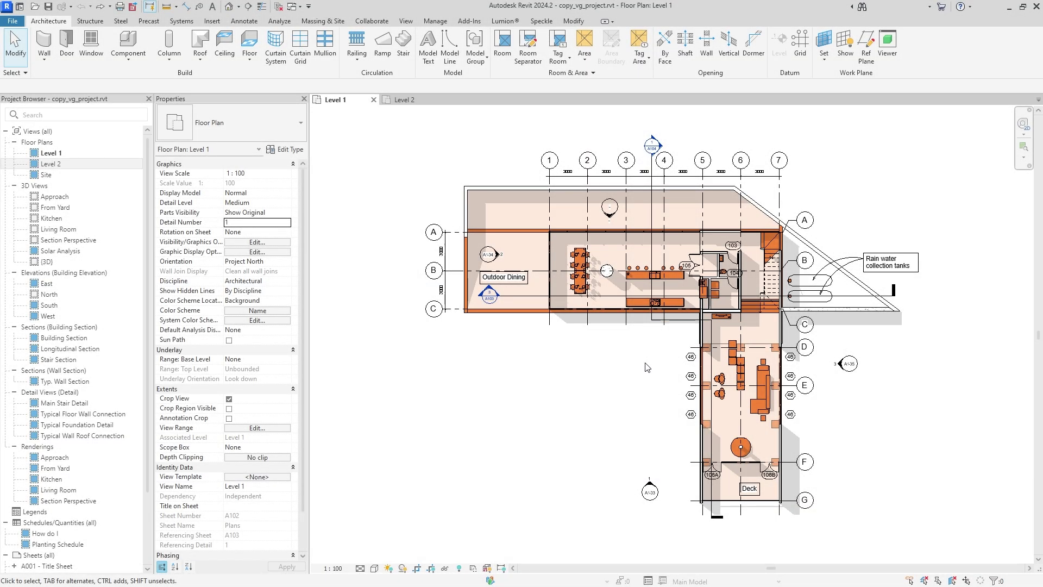
Open Visibility/Graphic Overrides (VG) for Level 1 and close it without changes.
key("v")
key("g")
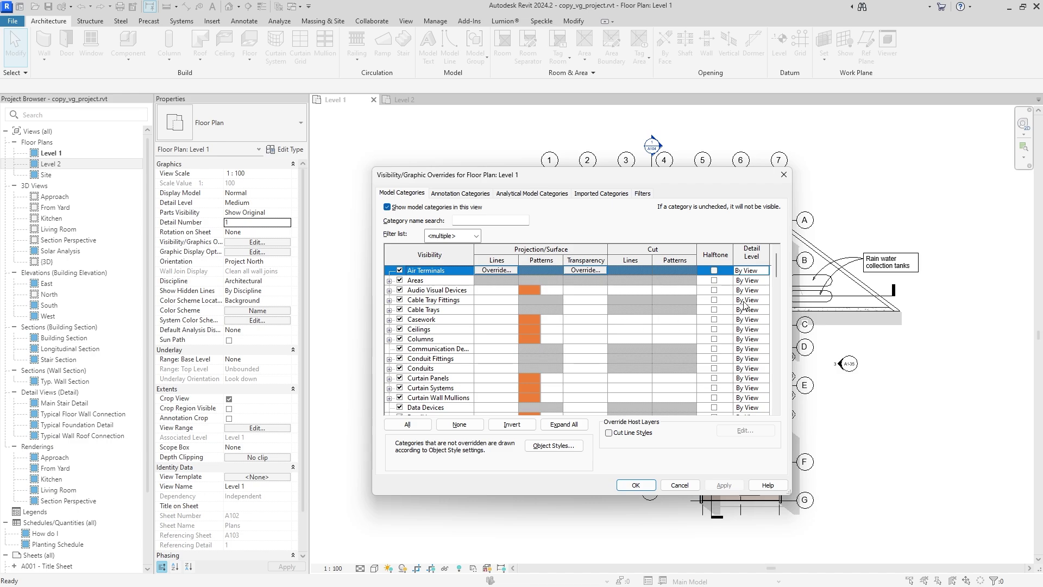
mouse_move(776, 262)
left_mouse_down()
mouse_move(773, 316)
mouse_move(776, 255)
left_mouse_up()
left_click(784, 174)
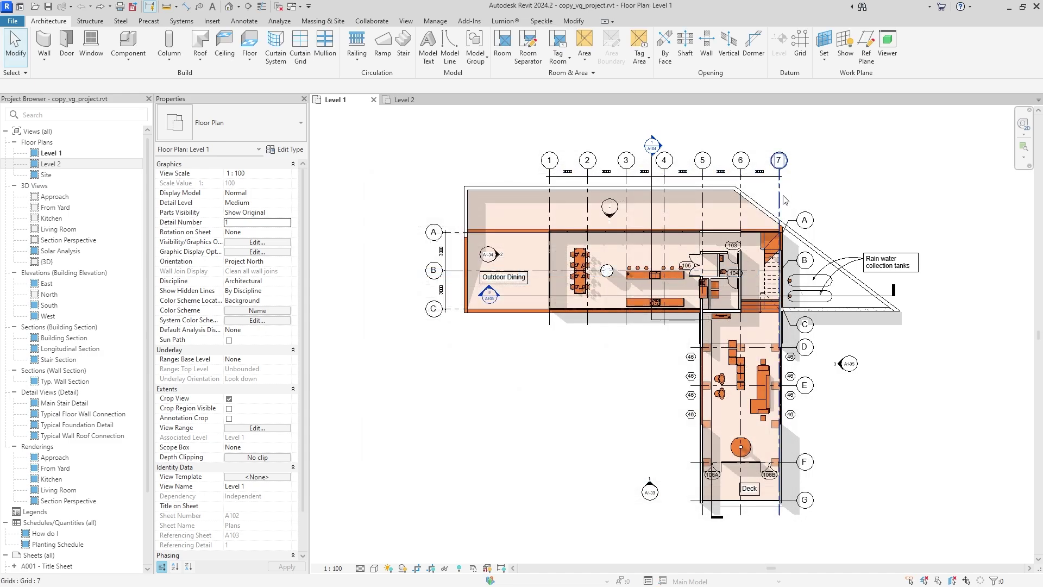
Compare the Level 1 and Level 2 floor plans, briefly selecting and clearing all Level 1 elements.
left_click(405, 99)
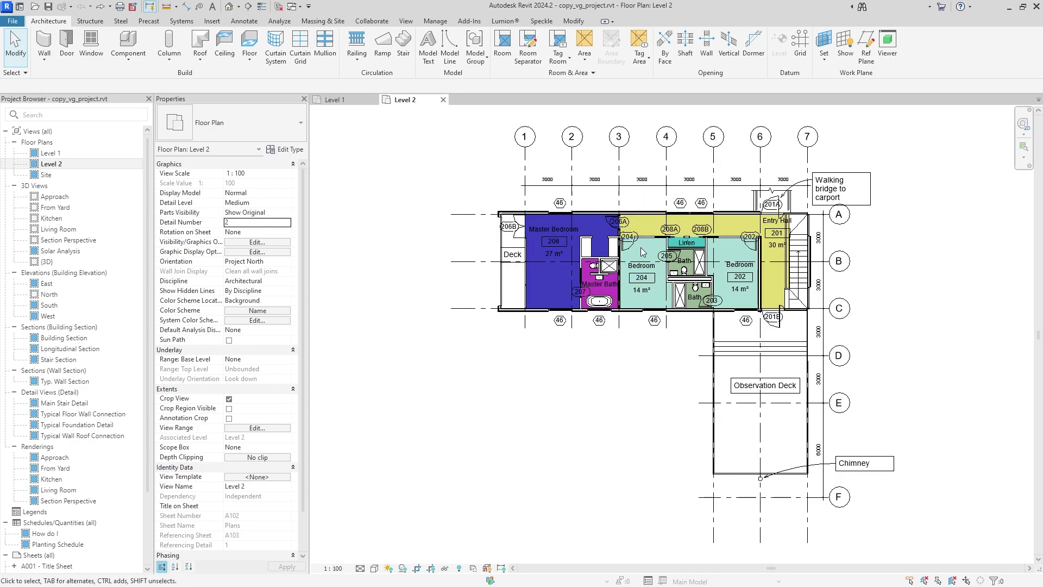
left_click(334, 100)
left_click_drag(831, 136, 420, 401)
left_click(420, 400)
left_click(405, 99)
Look over the View Templates menu, then reopen the Level 1 floor plan from the Project Browser.
left_click(408, 22)
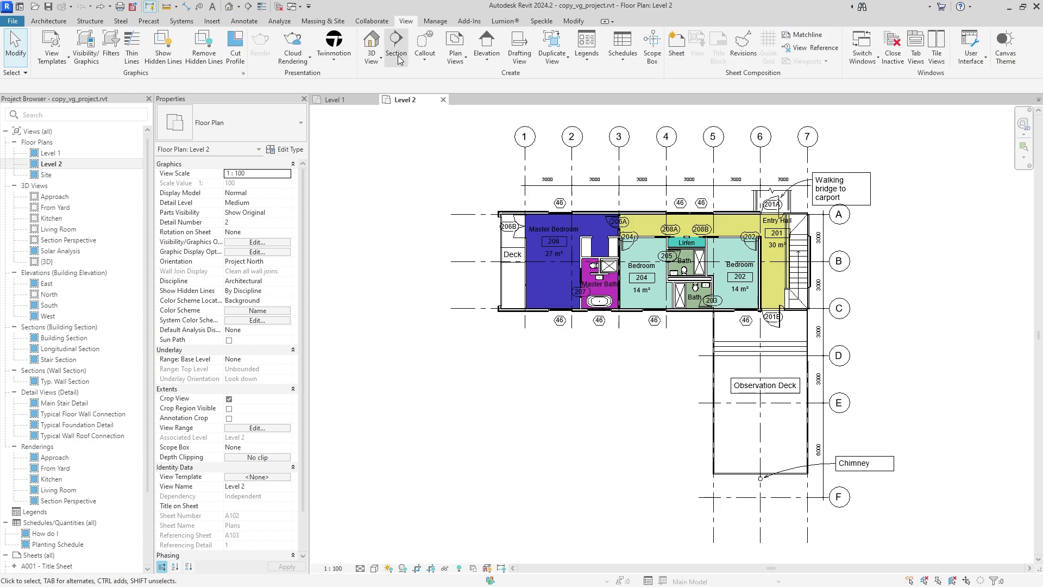
left_click(49, 64)
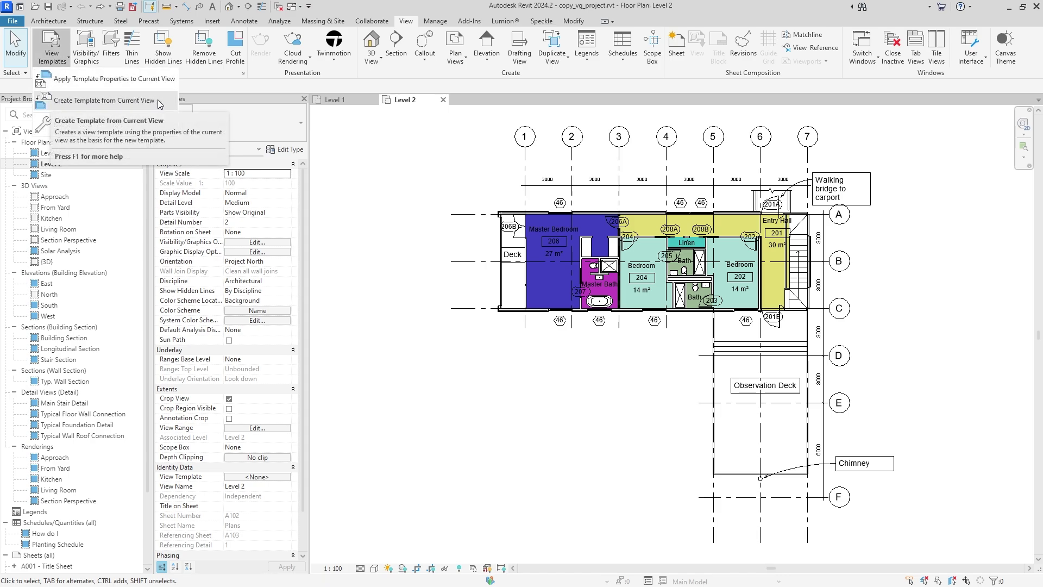
left_click(337, 157)
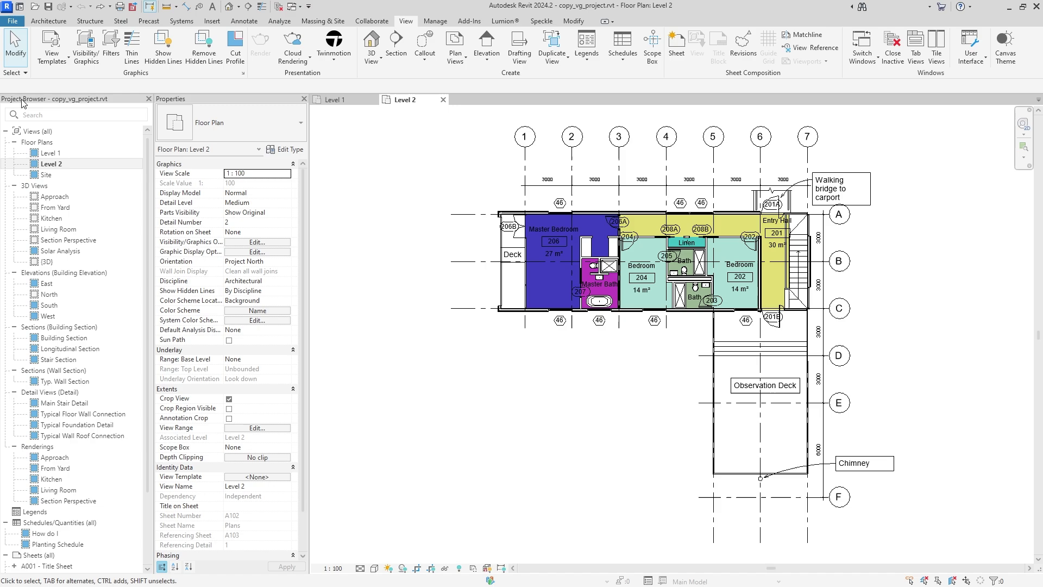
double_click(93, 153)
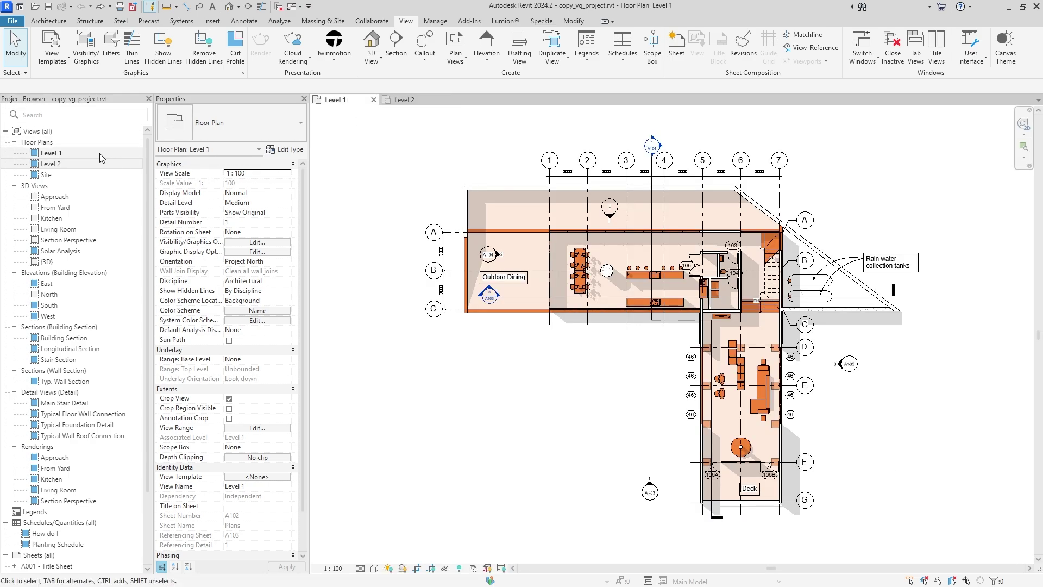
Create a view template named '.FLOOR PLAN TEMPLATE' from the Level 1 floor plan.
right_click(83, 155)
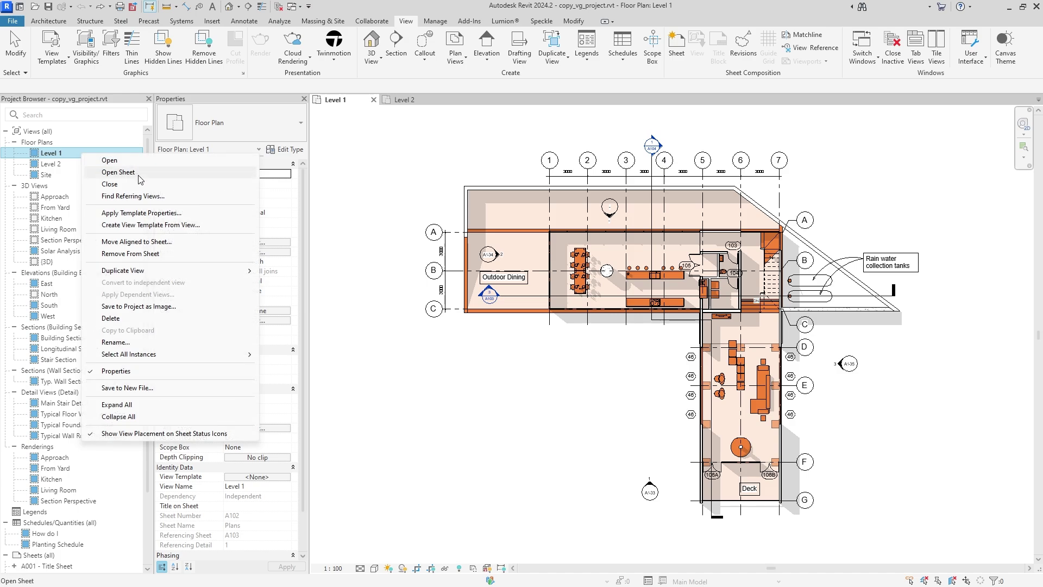
left_click(213, 230)
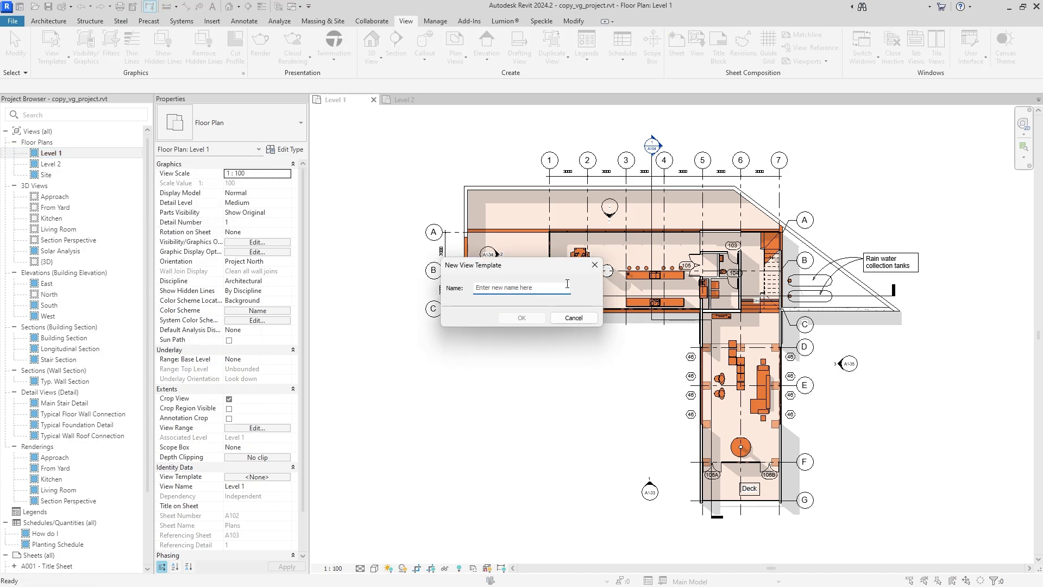
left_click(530, 288)
type(".FLOOR PLAN TEMPLATE")
key("Return")
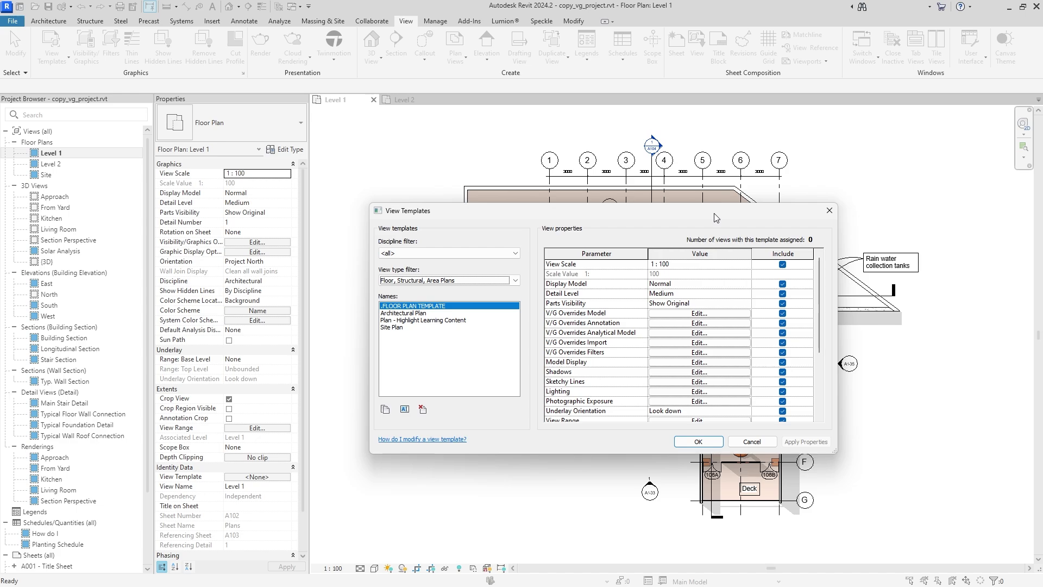
left_click_drag(715, 217, 448, 218)
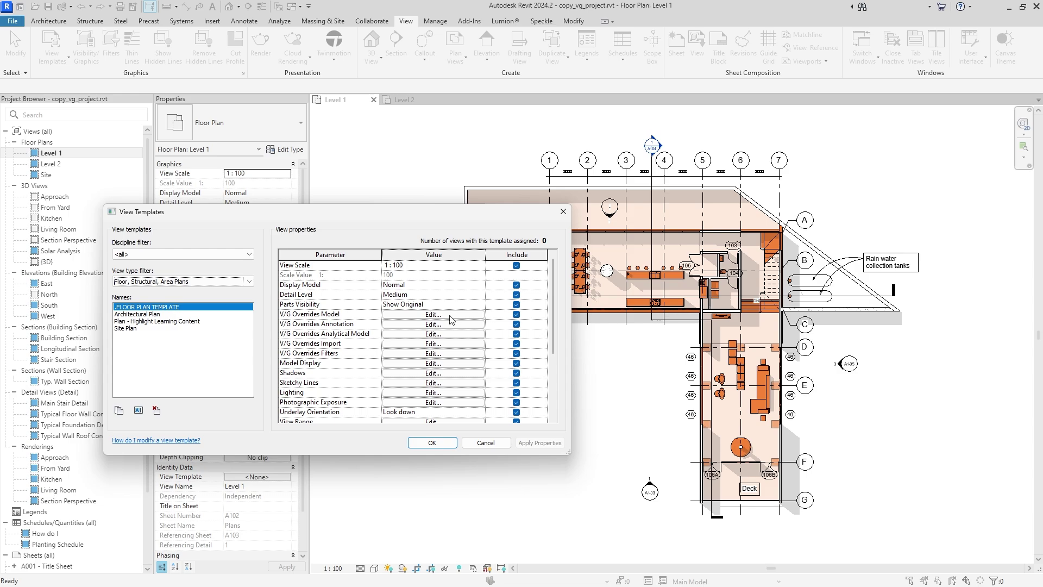
left_click(433, 316)
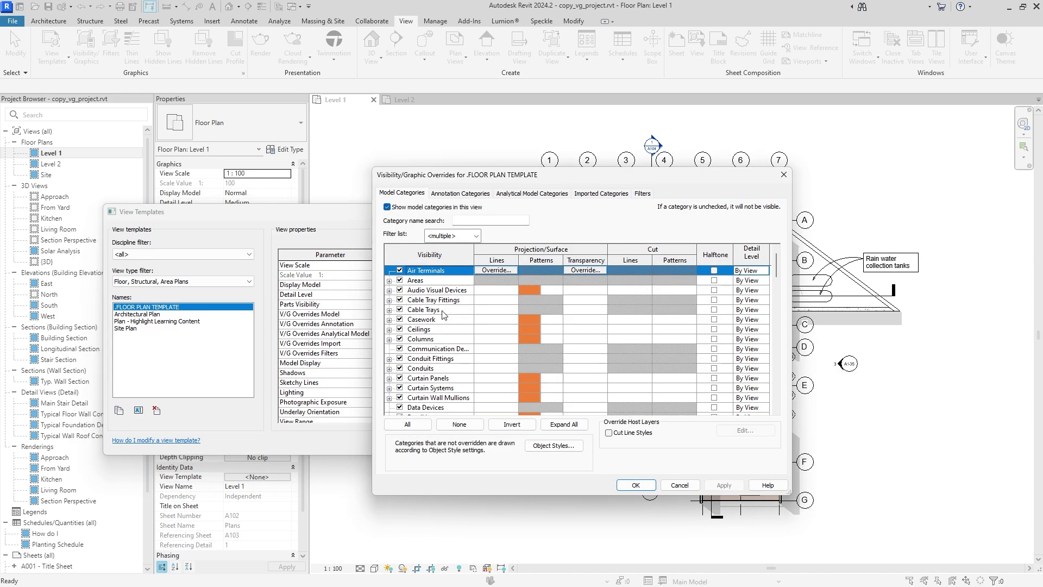
left_click(460, 194)
left_click(532, 193)
left_click(601, 193)
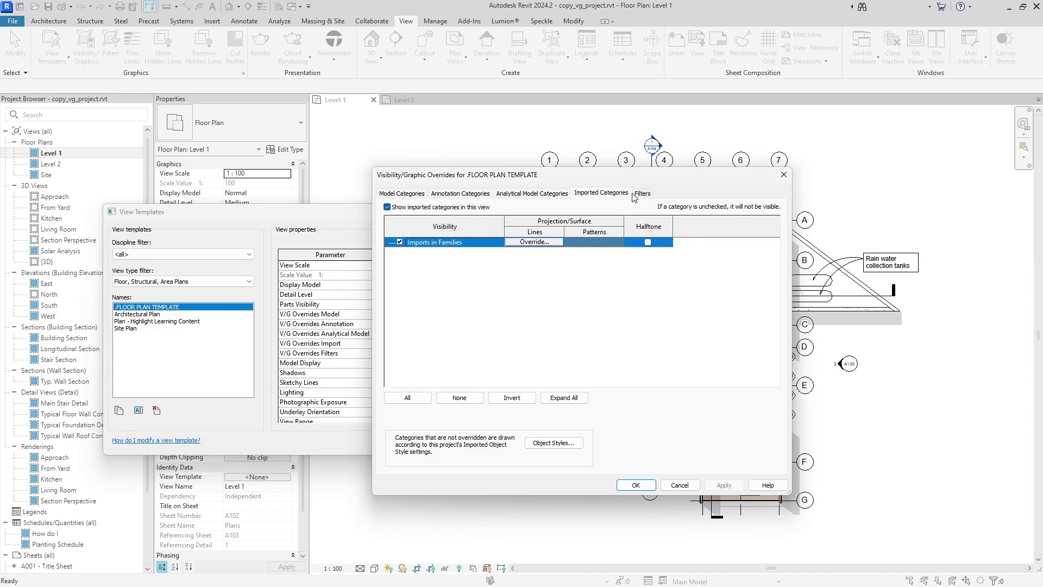
left_click(641, 194)
left_click(784, 174)
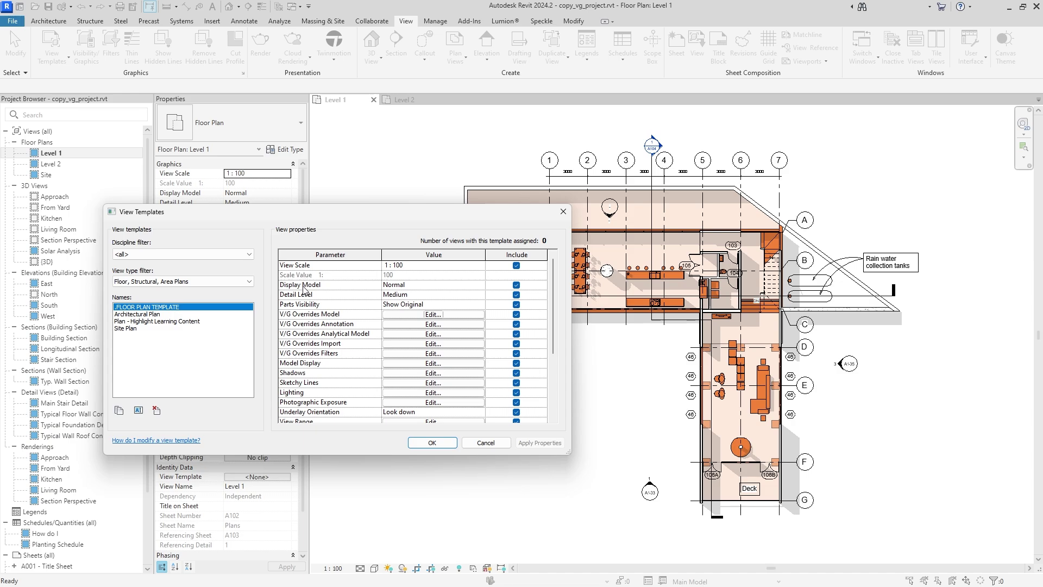
left_click_drag(555, 290, 552, 347)
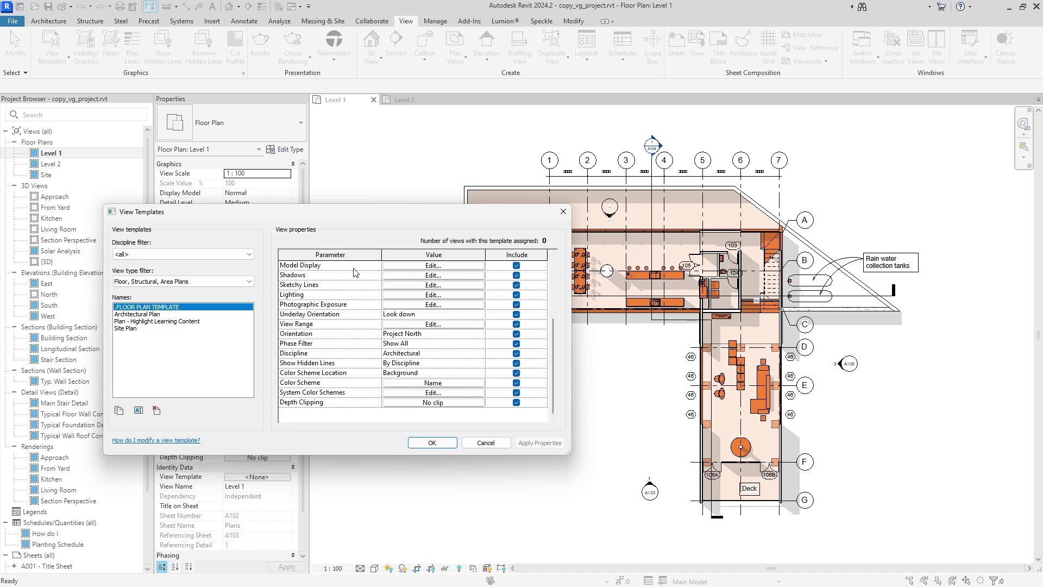
left_click_drag(357, 212, 635, 216)
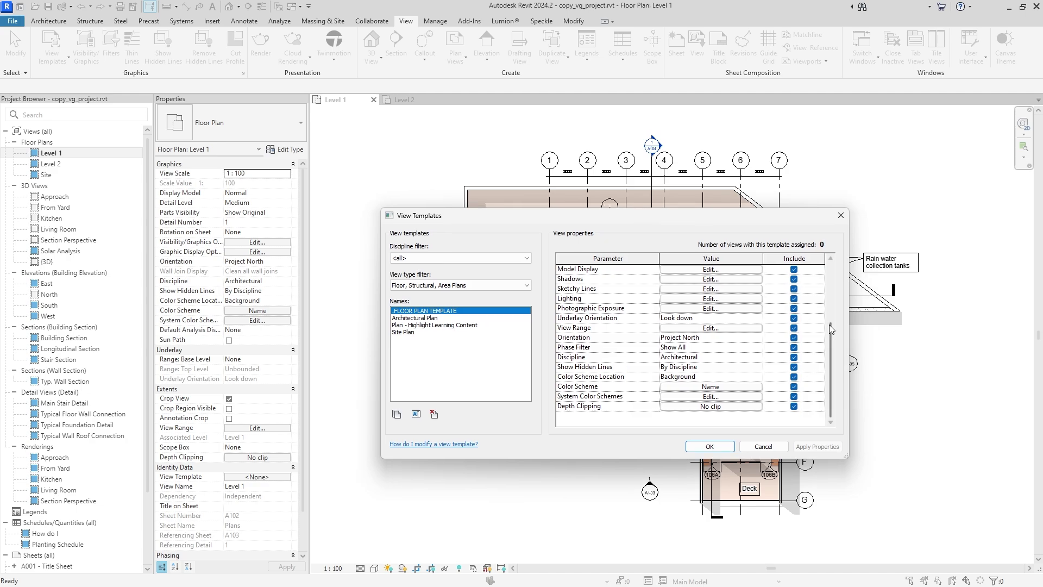
left_click_drag(829, 324, 831, 258)
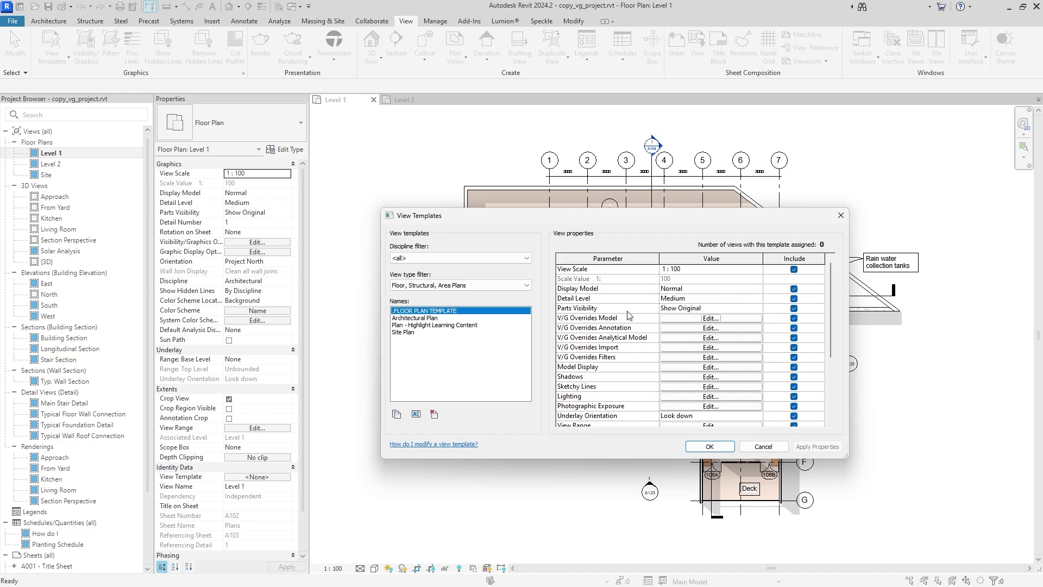
Exclude Parts Visibility, Detail Level, Display Model, View Scale, Model Display, Shadows, Sketchy Lines and Lighting from the template.
left_click(792, 310)
left_click(794, 308)
left_click(794, 298)
left_click(793, 289)
left_click(793, 270)
left_click(794, 367)
left_click(794, 376)
left_click(793, 386)
left_click(794, 396)
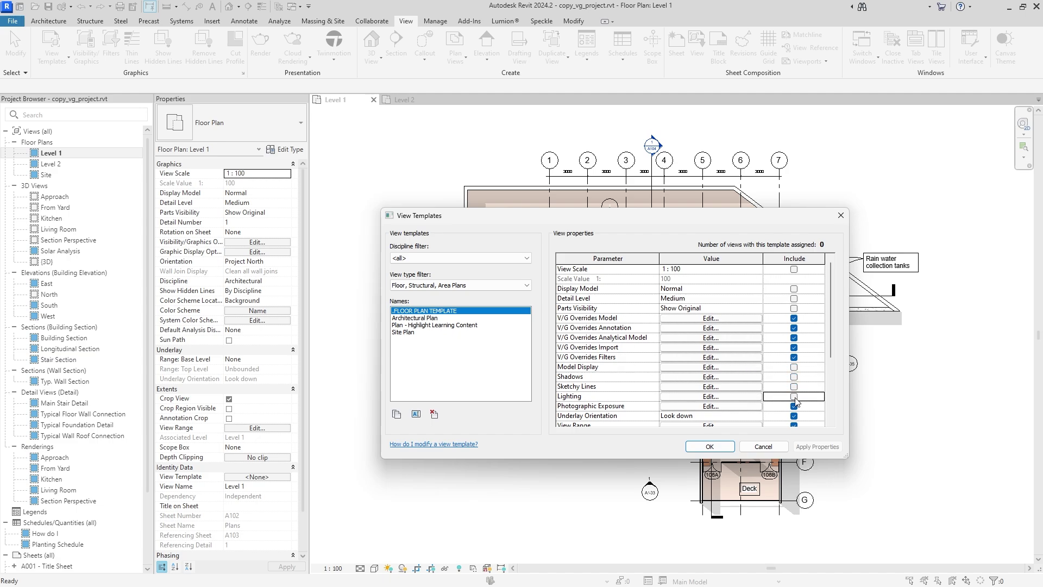
scroll(830, 380, "down", 2)
scroll(829, 385, "down", 1)
Exclude Photographic Exposure, Underlay Orientation, View Range, Orientation, Phase Filter, Discipline, Show Hidden Lines, color scheme settings and Depth Clipping.
left_click(793, 328)
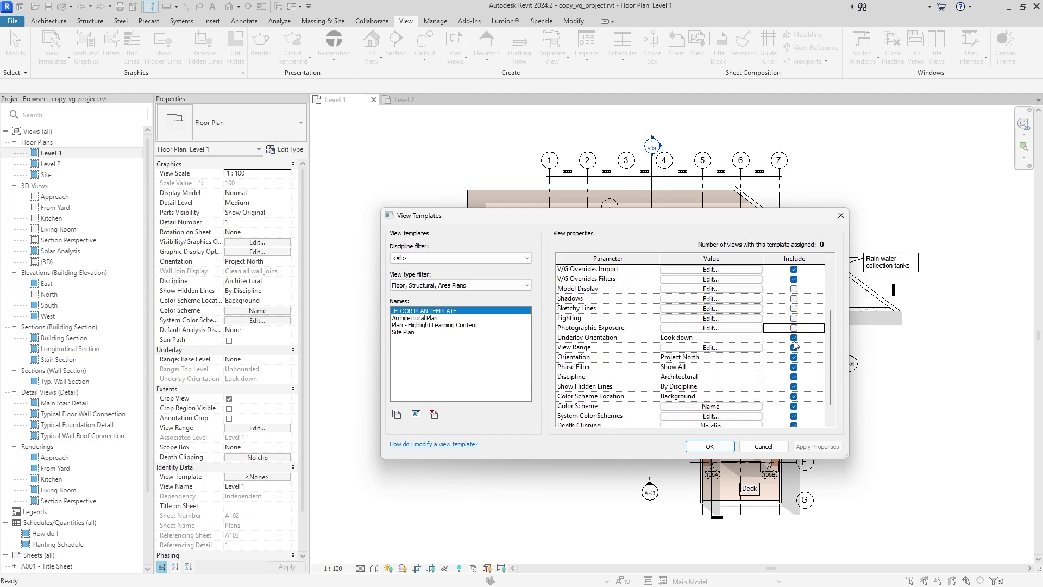
left_click(793, 337)
left_click(794, 347)
left_click(793, 366)
left_click(793, 357)
left_click(794, 376)
left_click(794, 386)
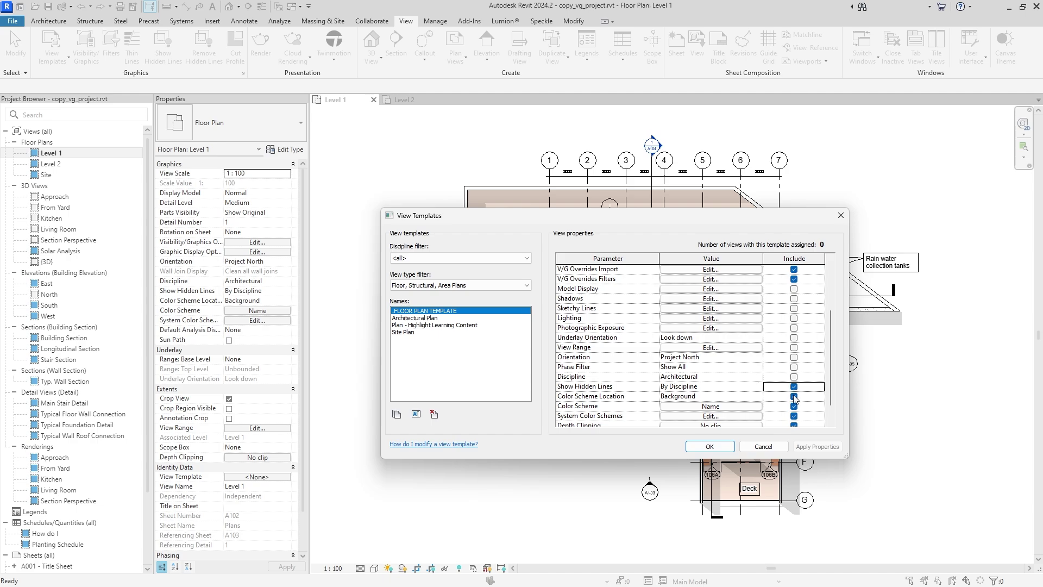
left_click(794, 396)
left_click(793, 406)
left_click(794, 416)
scroll(832, 377, "down", 1)
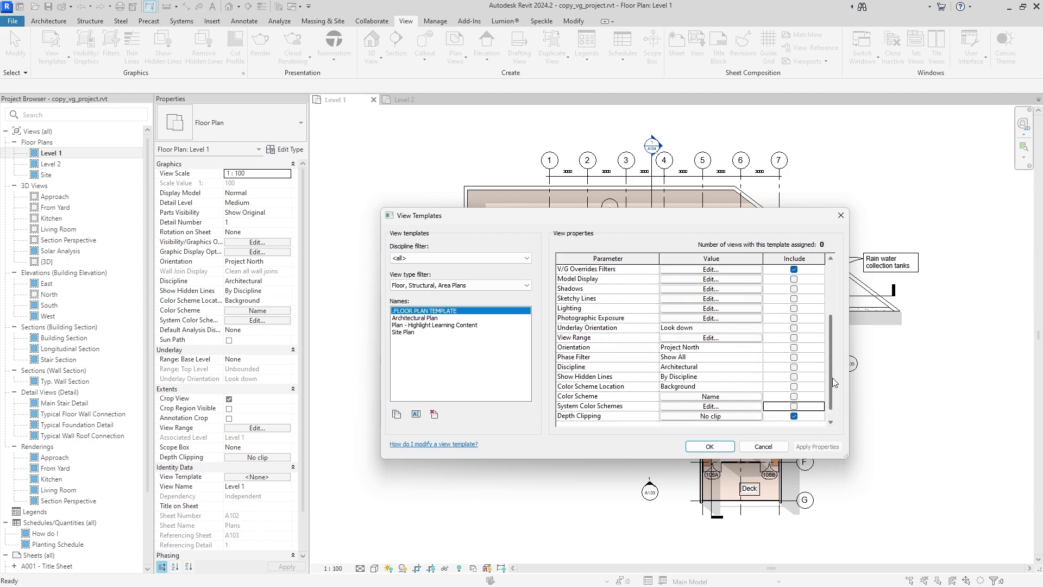
left_click(794, 407)
Review the remaining template parameter list and accept the View Templates dialog with OK.
left_click_drag(830, 383, 825, 312)
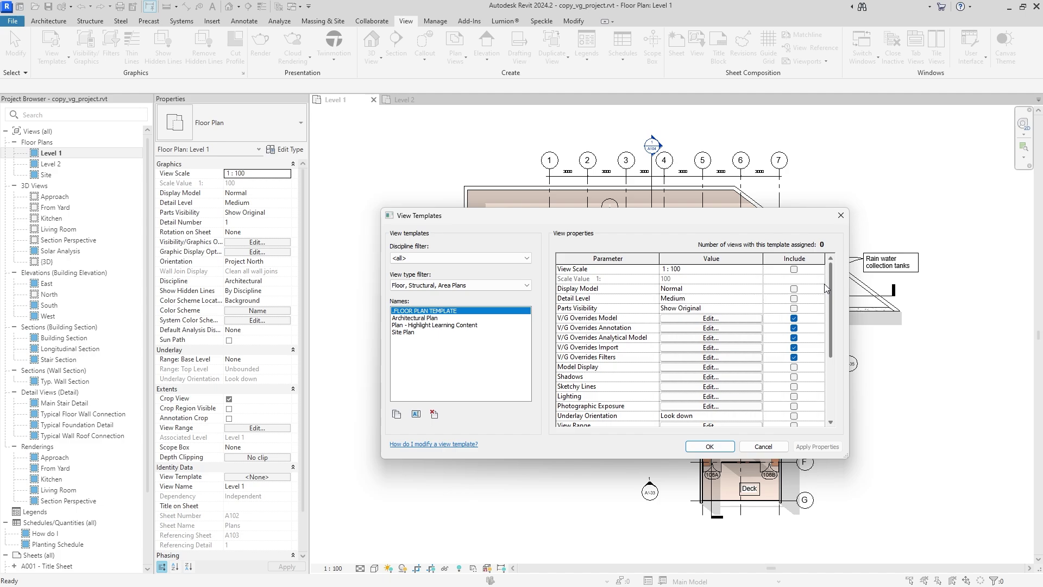
left_click_drag(829, 308, 826, 382)
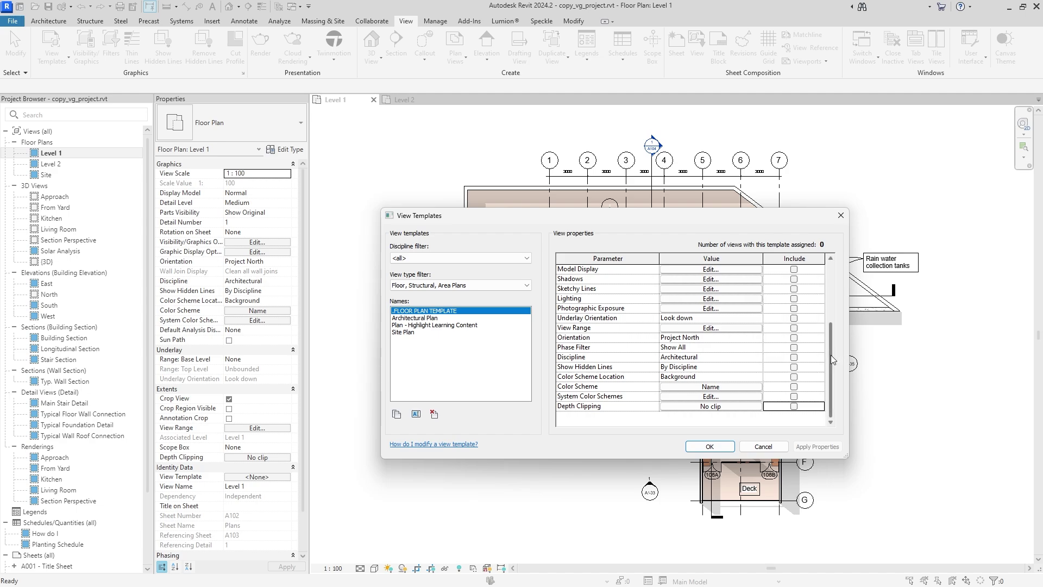
scroll(830, 359, "up", 4)
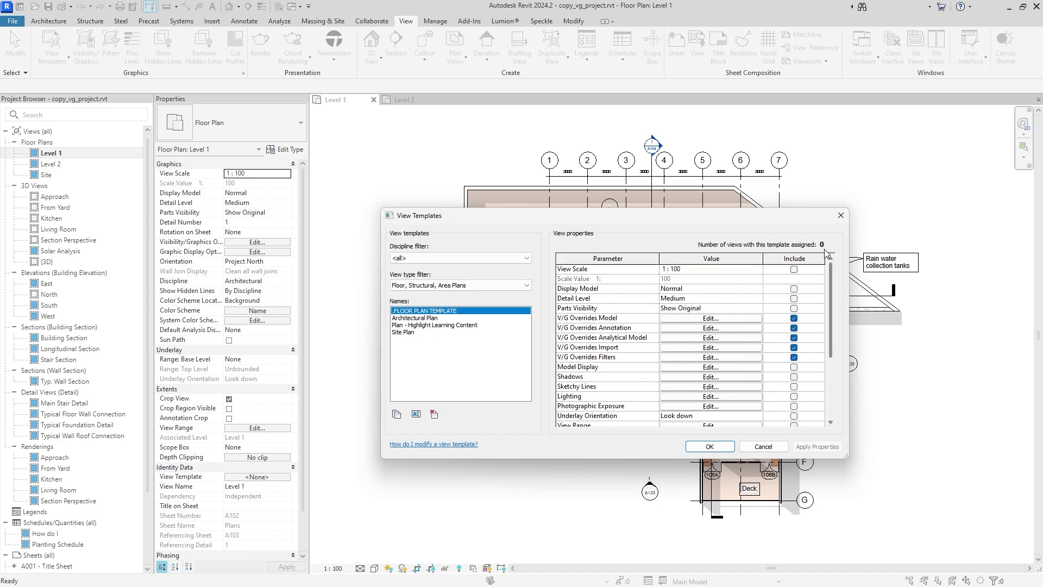
left_click(698, 448)
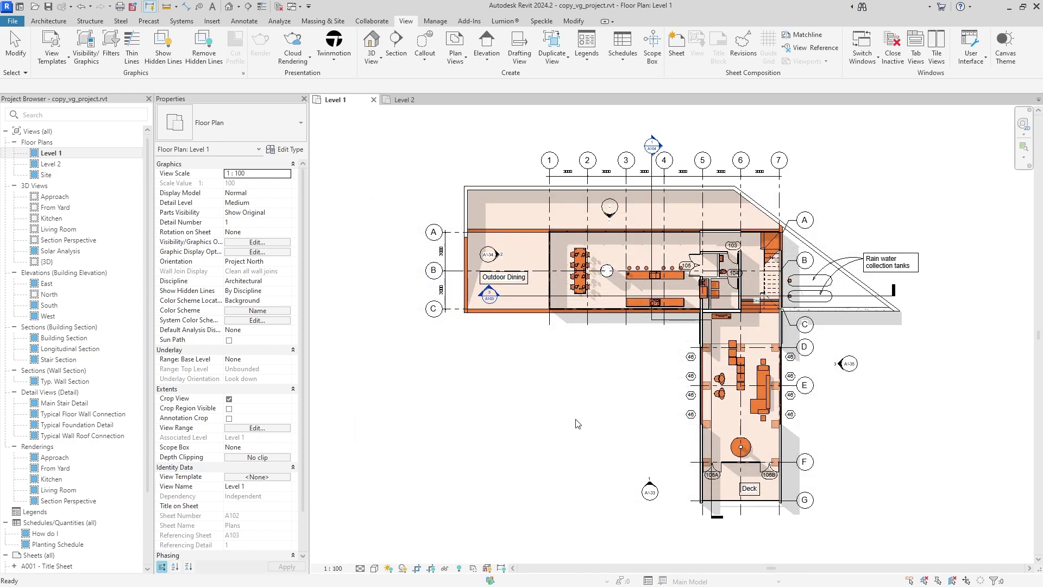
Open the Level 2 floor plan and start Apply Template Properties to Current View.
left_click(405, 99)
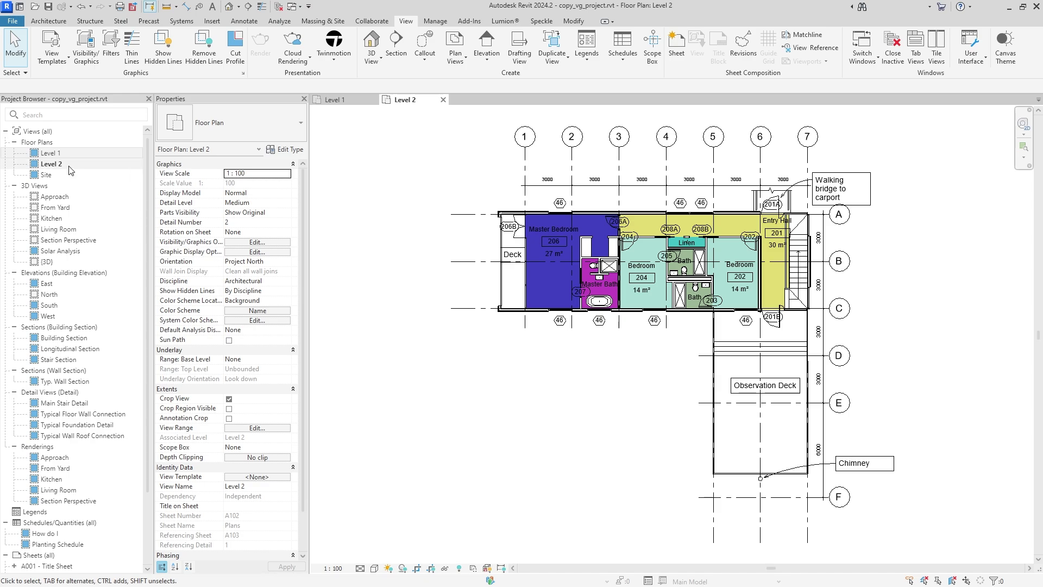
left_click(90, 167)
right_click(90, 166)
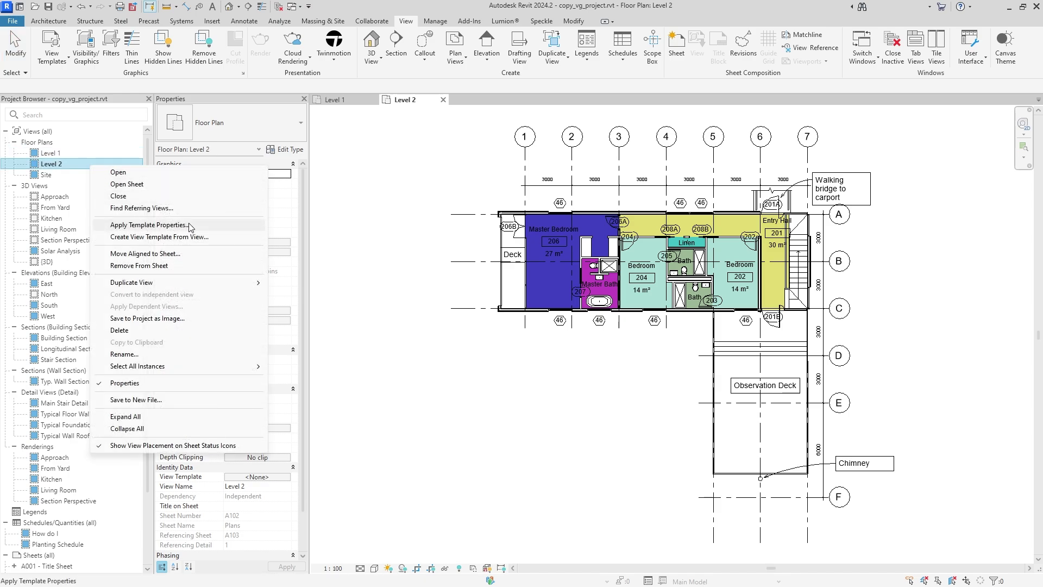
left_click(382, 227)
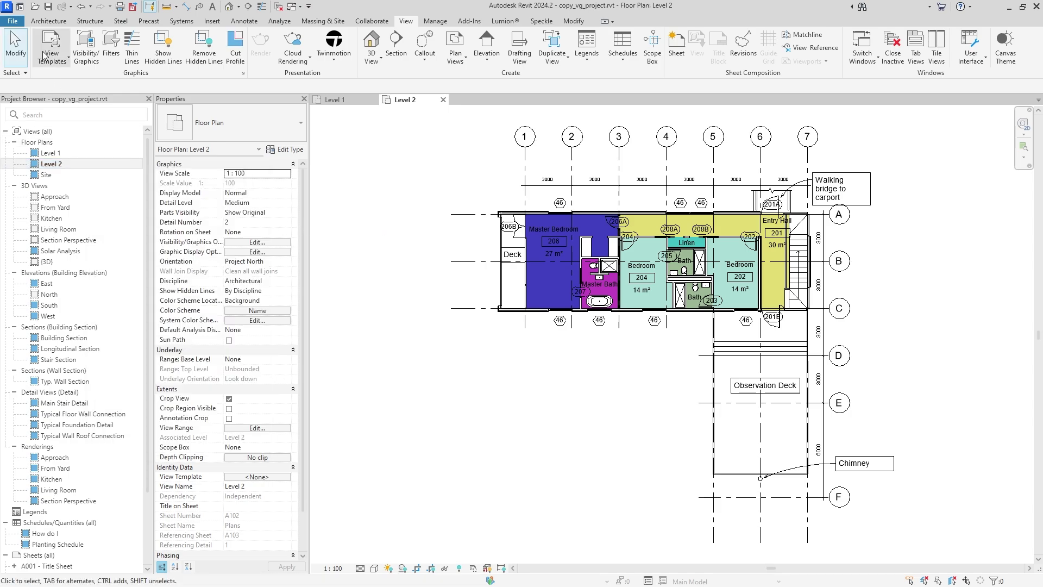
left_click(57, 62)
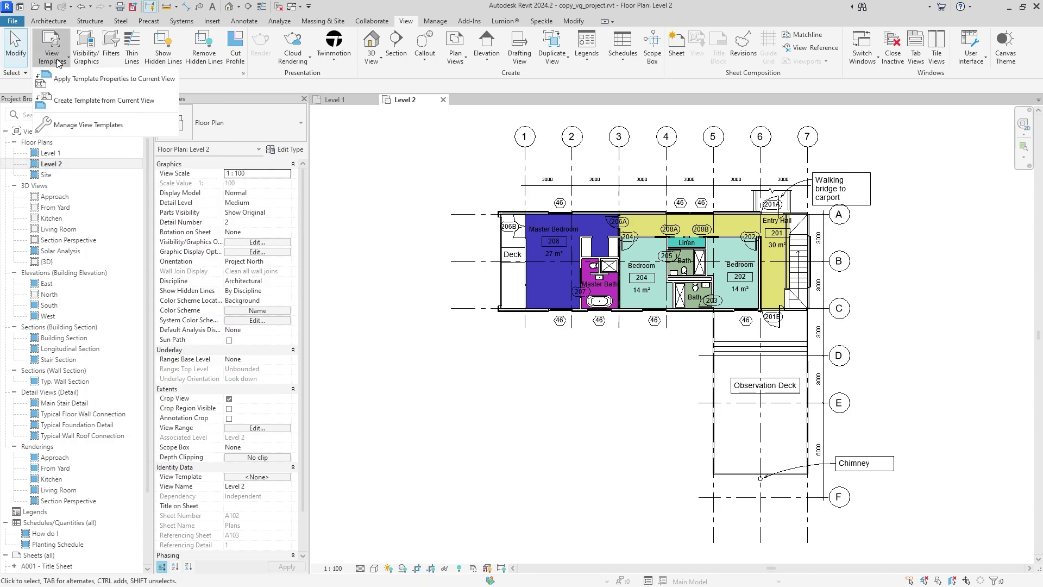
left_click(145, 82)
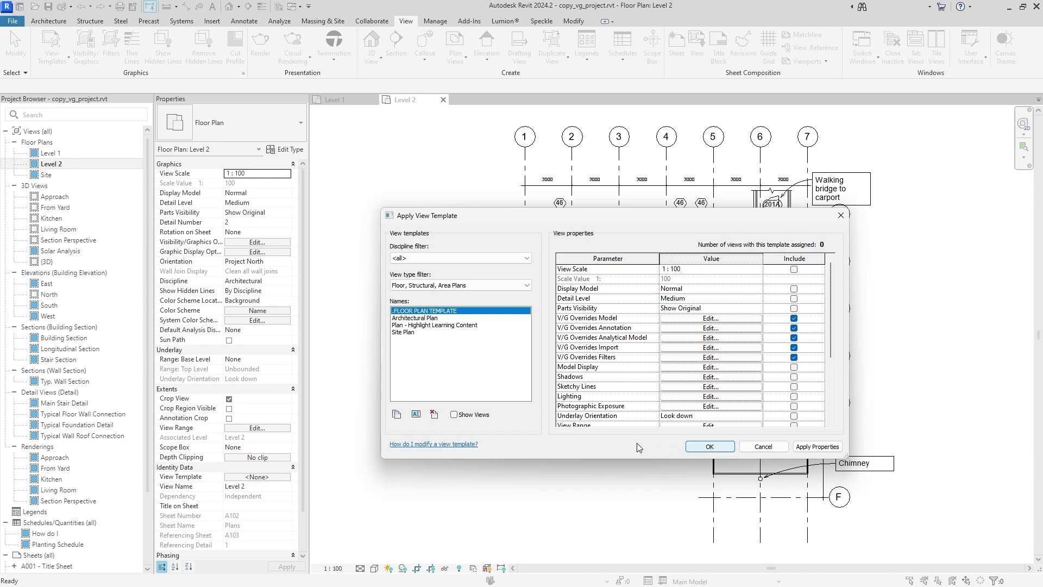
Apply .FLOOR PLAN TEMPLATE to Level 2, verify its overrides in VG, and compare with Level 1.
double_click(477, 312)
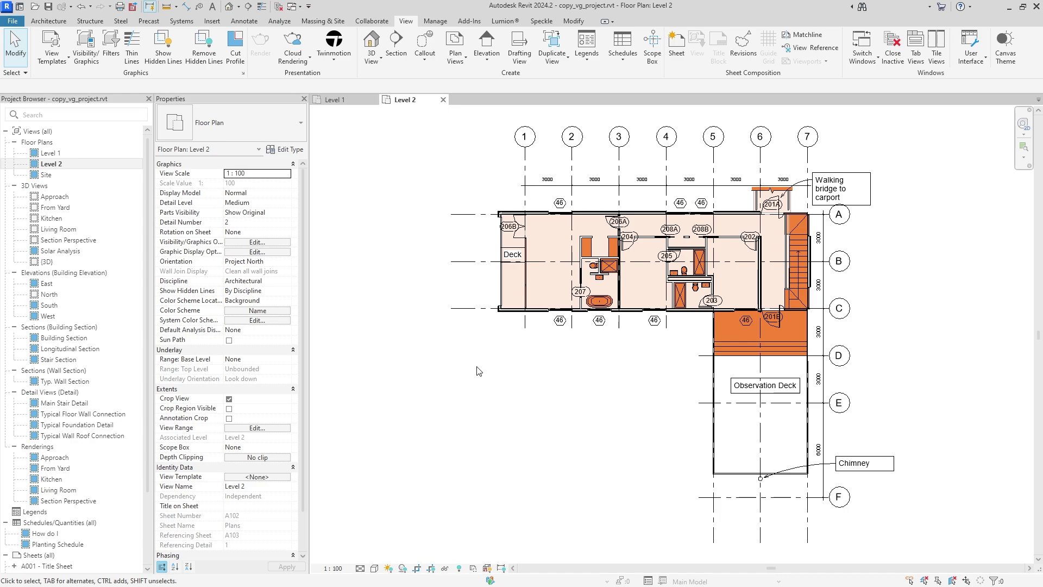
key("v")
key("v")
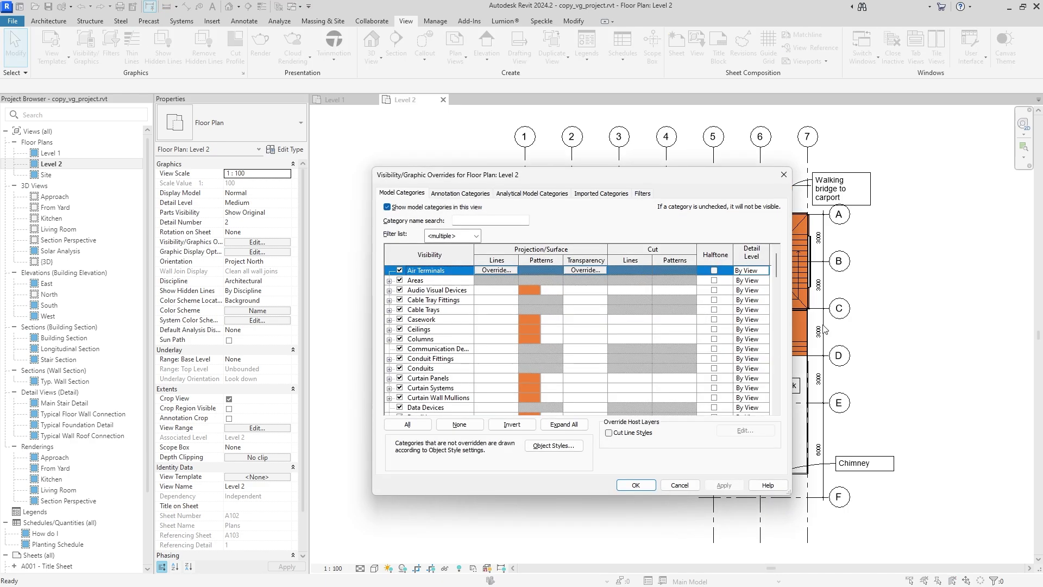
left_click_drag(776, 265, 778, 217)
left_click(783, 175)
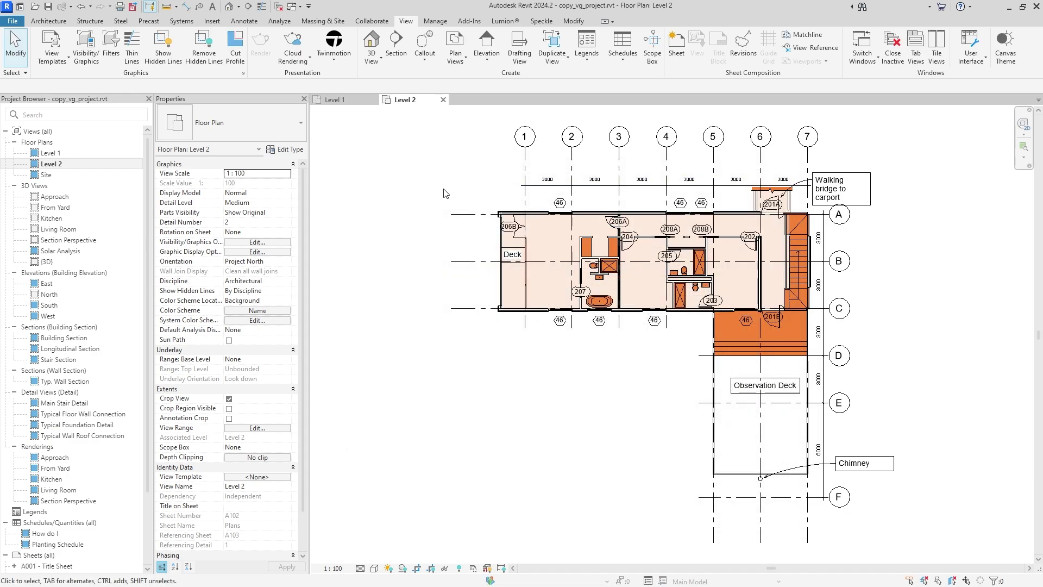
left_click(334, 99)
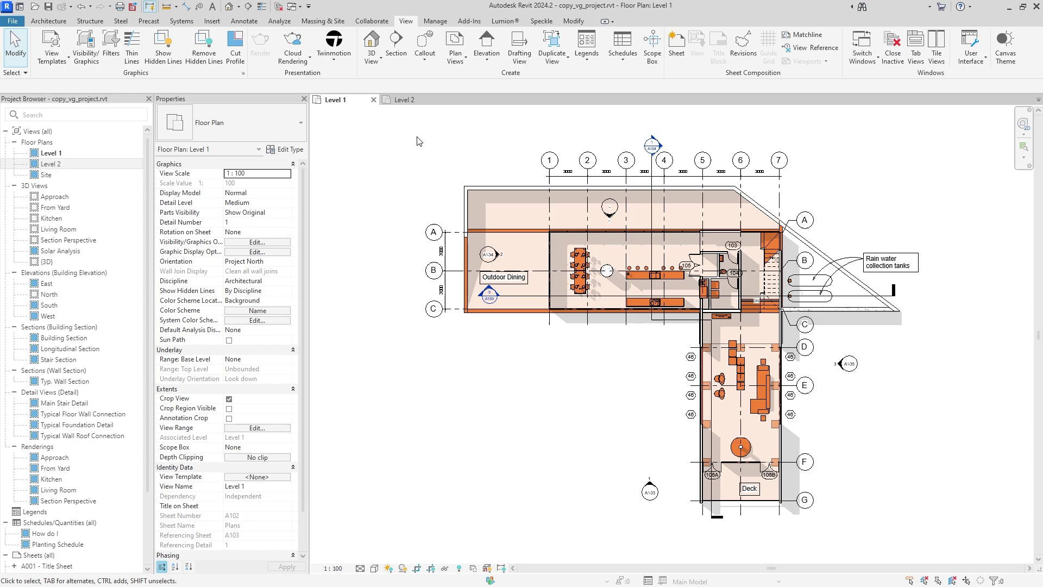
left_click(405, 100)
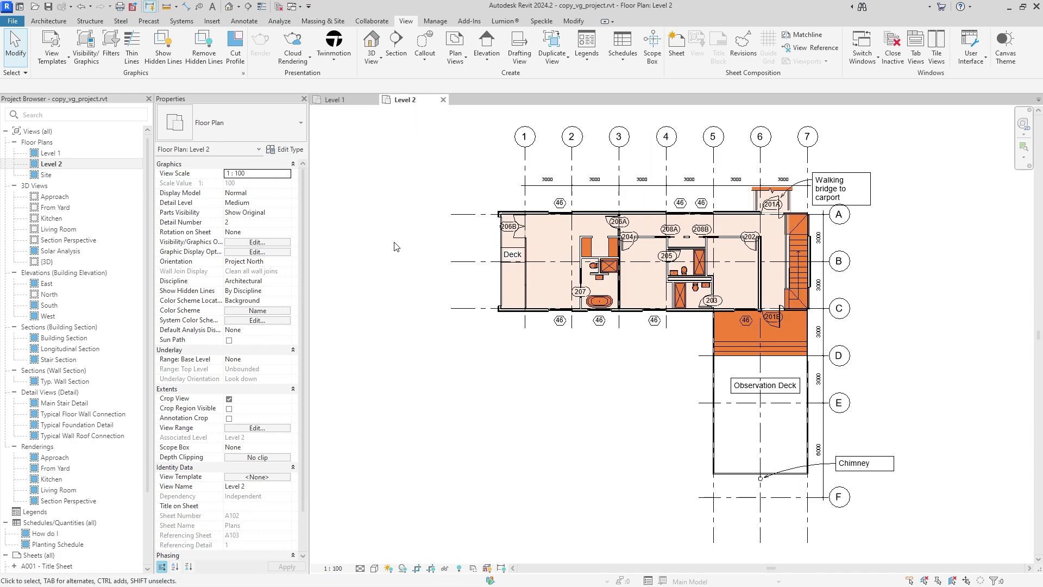
In Manage View Templates, review the template's V/G model and imported category overrides.
left_click(57, 58)
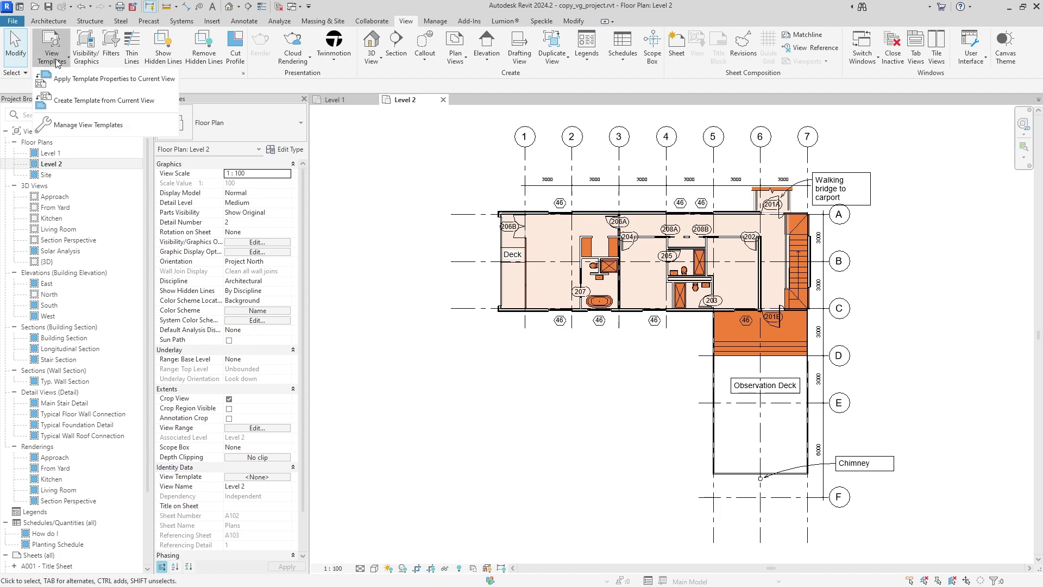
left_click(60, 127)
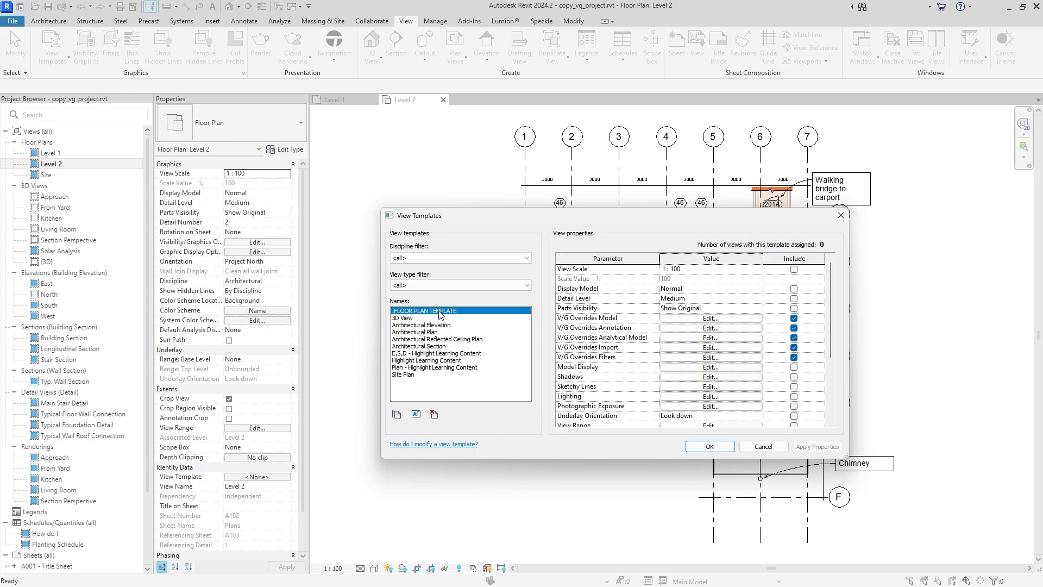
left_click(795, 270)
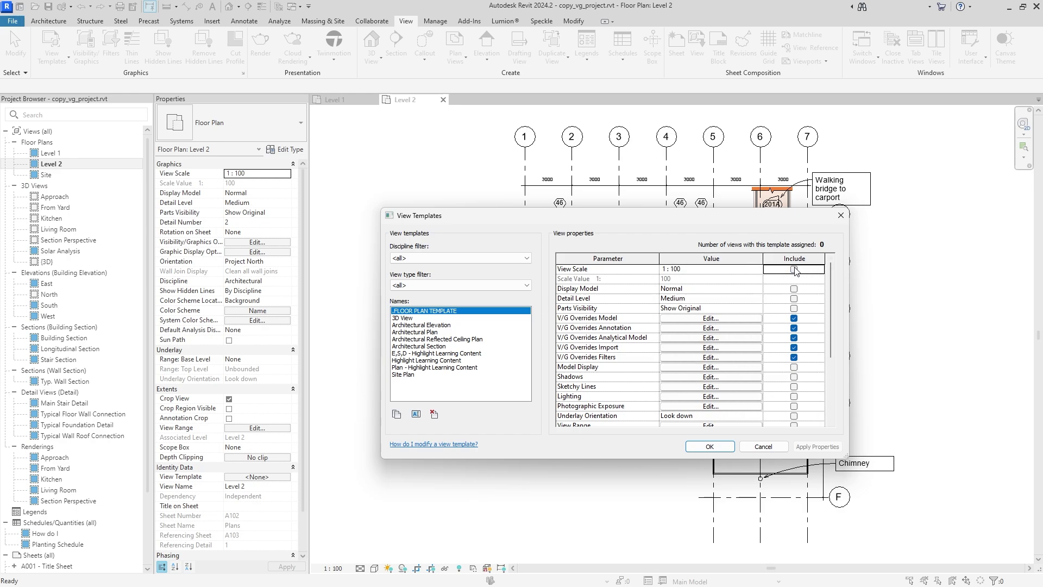
left_click(711, 319)
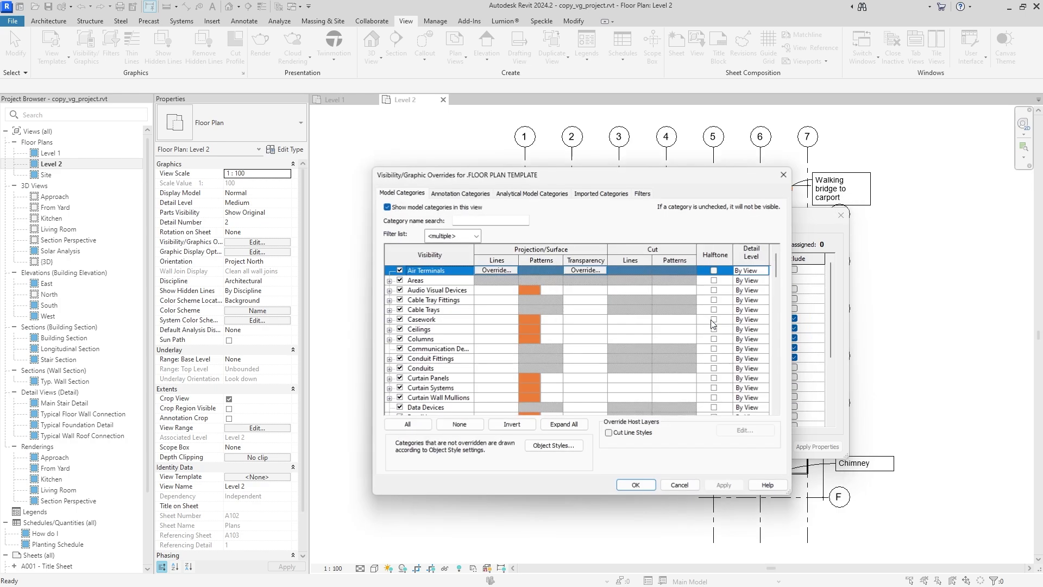
left_click(532, 194)
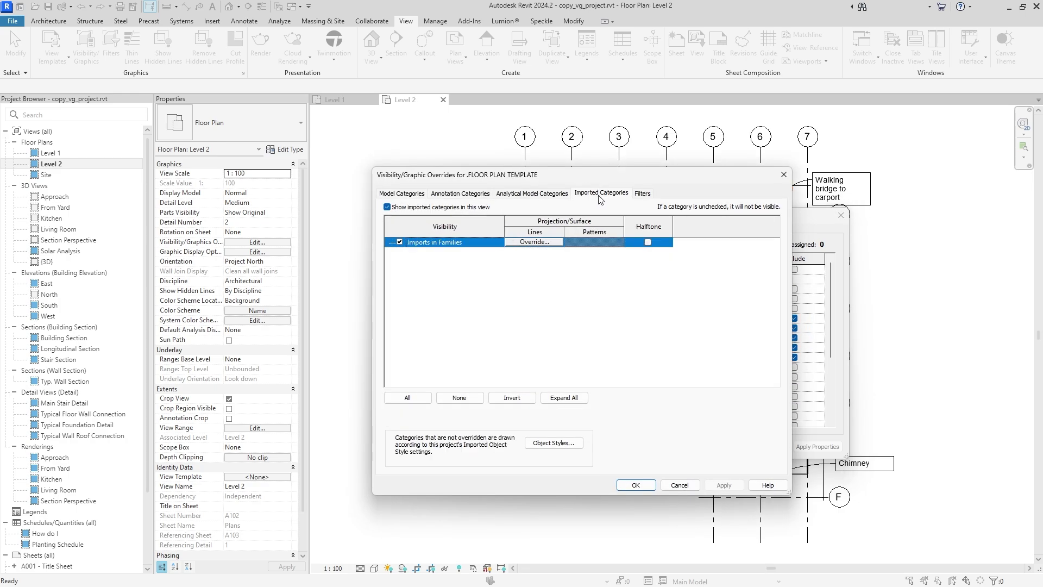
left_click(402, 193)
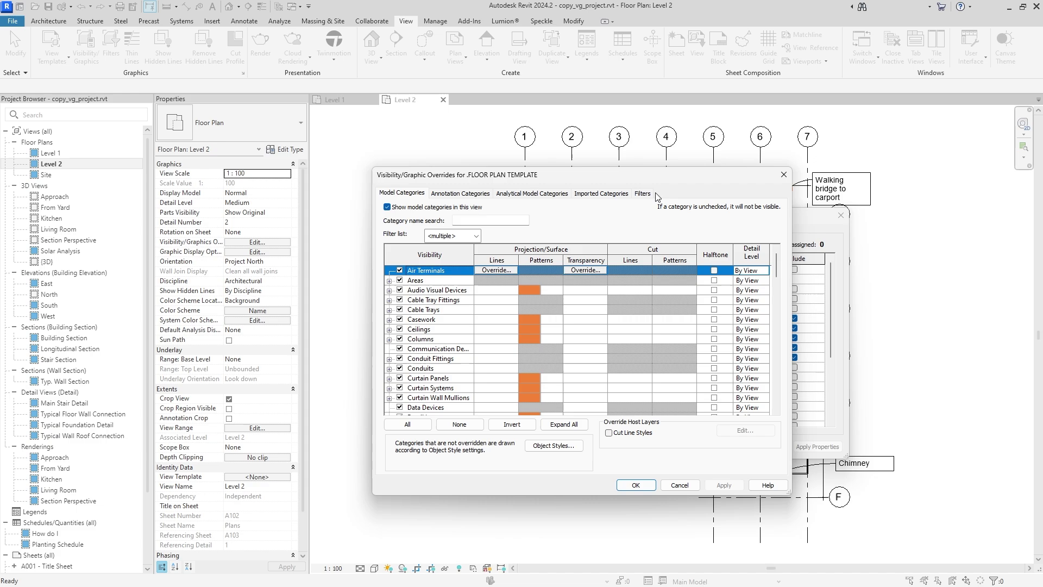
left_click(783, 174)
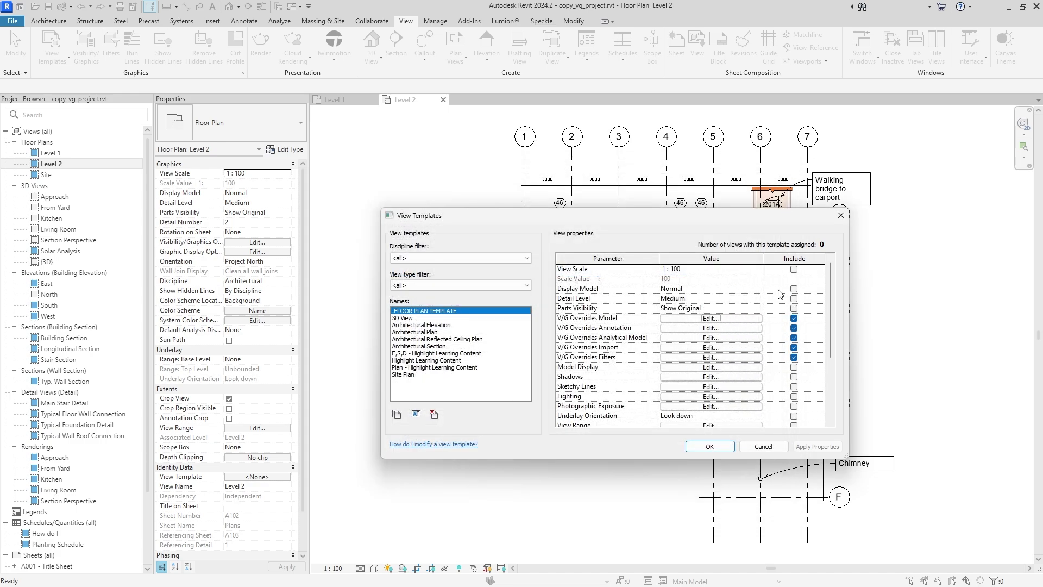
Include View Scale, Display Model, Detail Level, Parts Visibility, Model Display, Shadows, Sketchy Lines, Lighting, Photographic Exposure, Underlay Orientation, View Range.
left_click(793, 269)
left_click(793, 289)
left_click(793, 299)
left_click(794, 308)
scroll(830, 312, "down", 2)
left_click(794, 328)
left_click(794, 337)
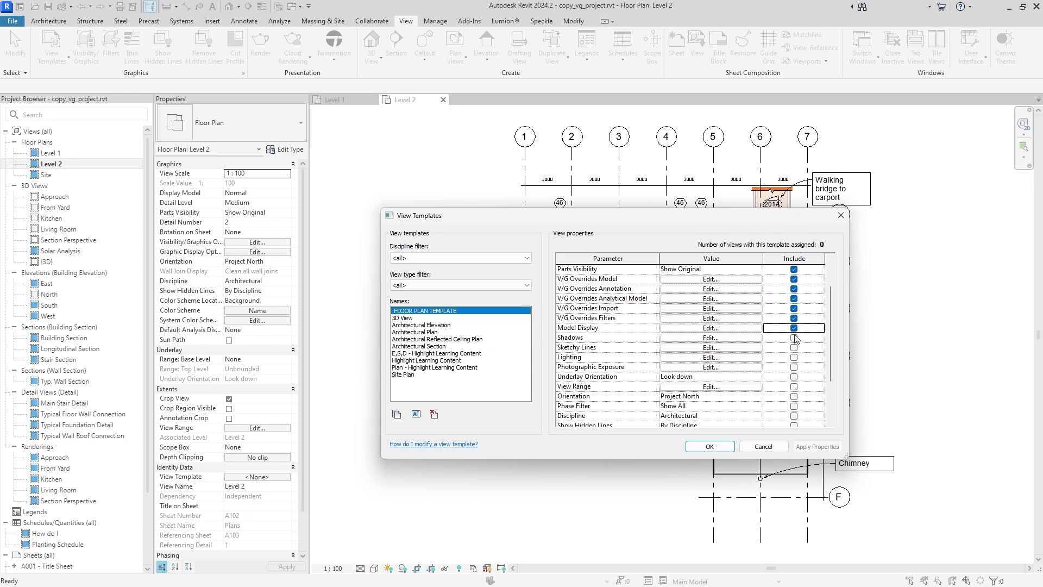
left_click(793, 347)
left_click(794, 357)
left_click(793, 366)
left_click(794, 376)
left_click(794, 387)
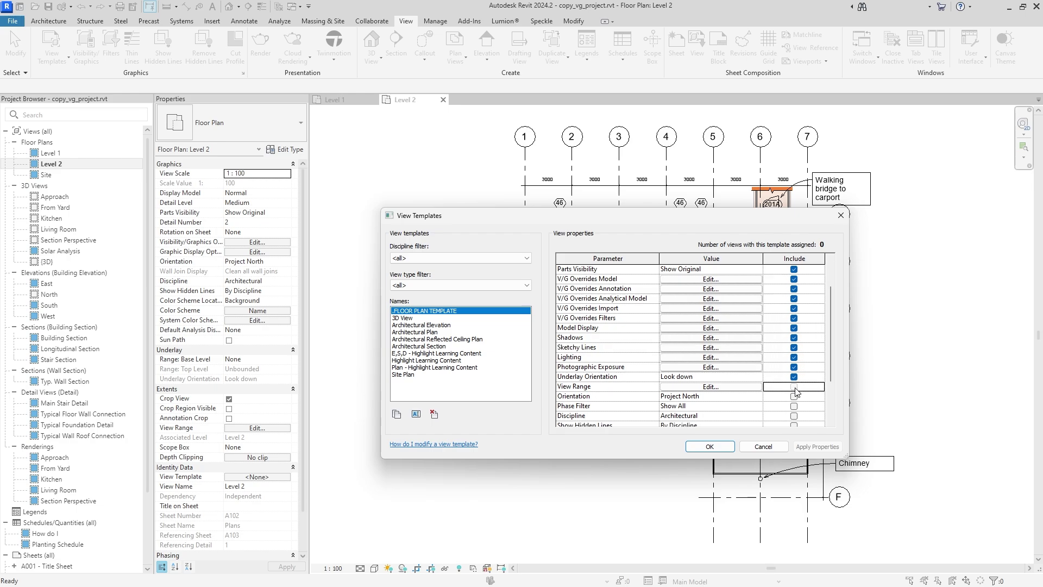
Include Orientation, Phase Filter, Discipline, Show Hidden Lines, color scheme settings and Depth Clipping, then confirm.
scroll(833, 354, "down", 3)
left_click(793, 338)
left_click(794, 348)
left_click(794, 357)
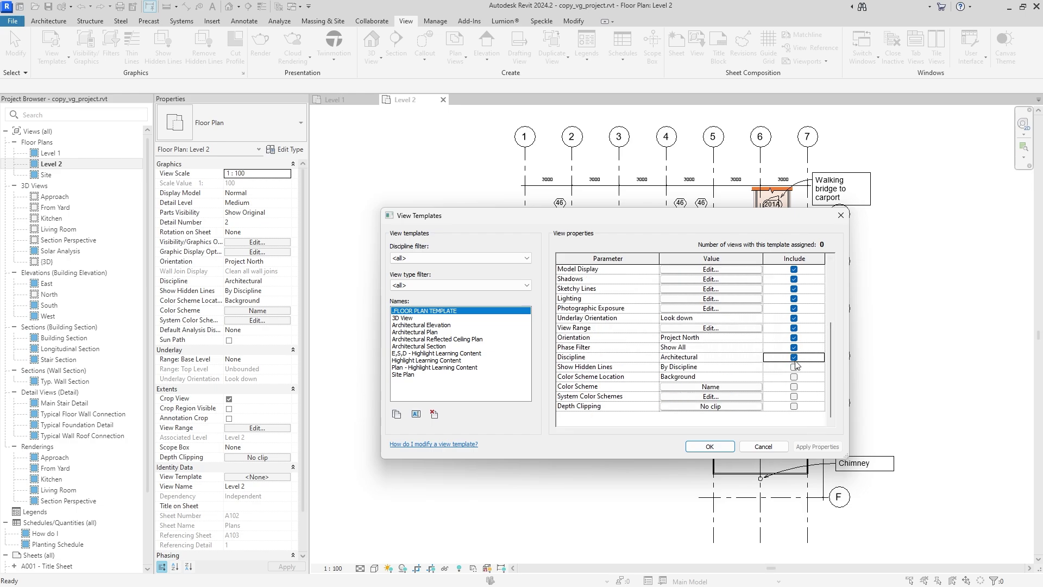
left_click(794, 367)
left_click(794, 376)
left_click(793, 386)
left_click(794, 396)
left_click(793, 406)
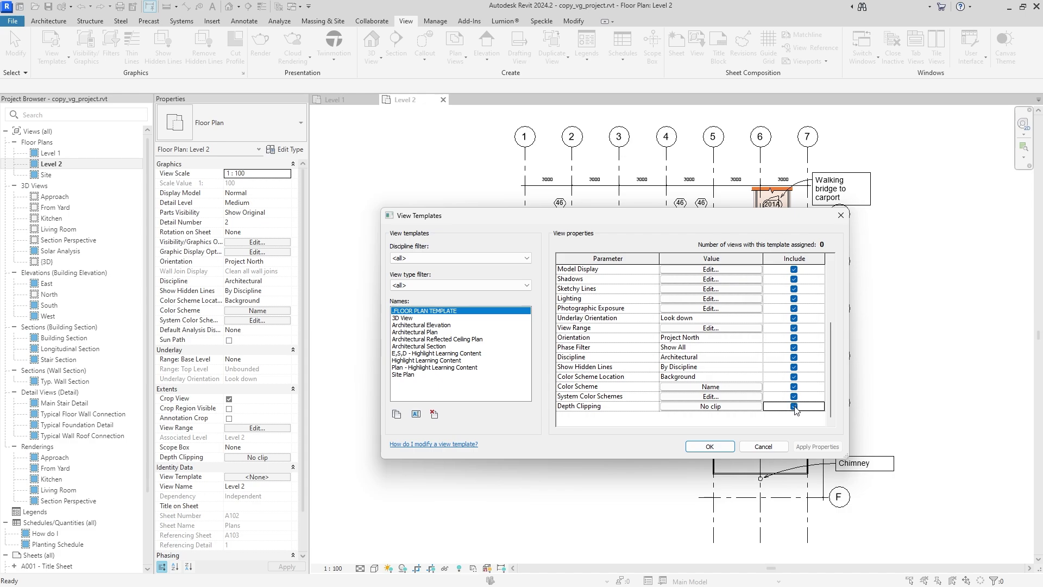
left_click(705, 446)
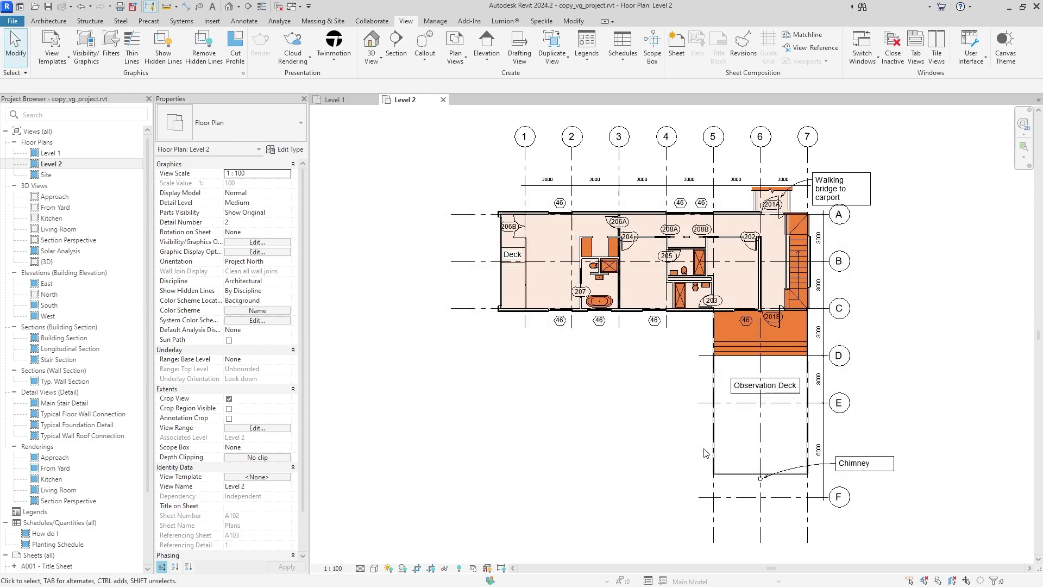
Apply .FLOOR PLAN TEMPLATE properties to the Level 2 floor plan again.
left_click(51, 56)
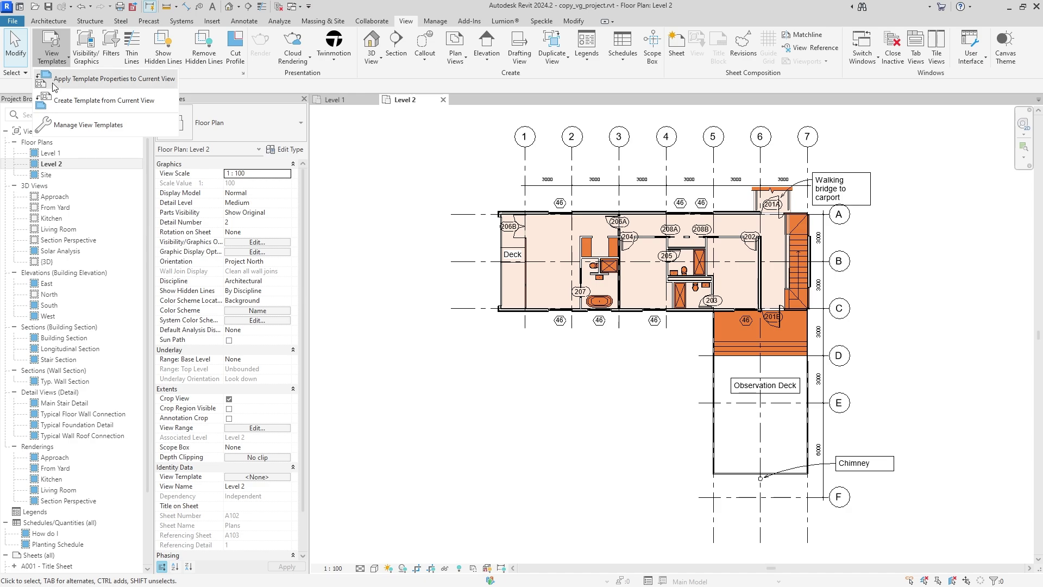
left_click(82, 78)
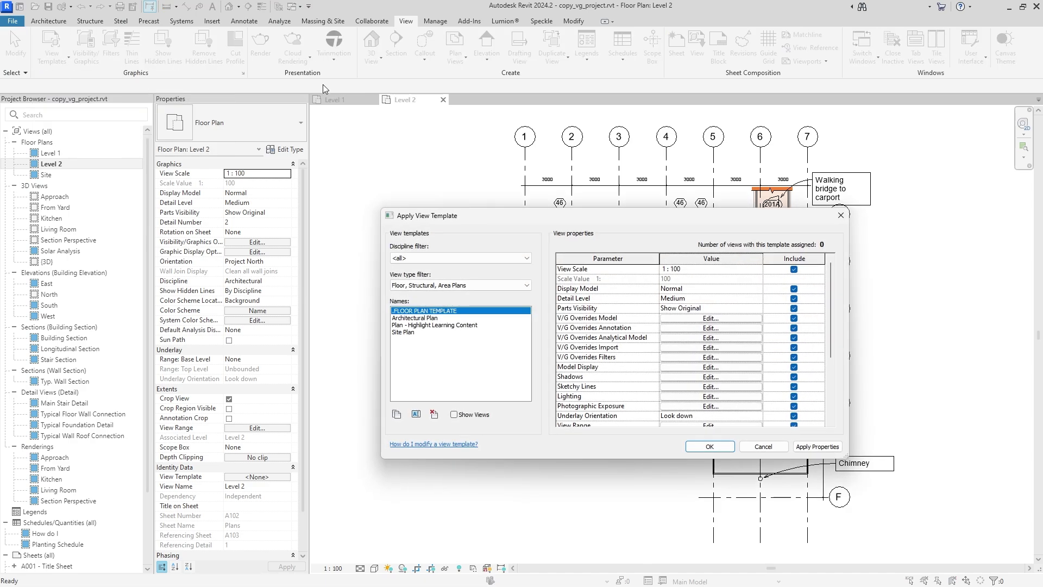
double_click(422, 314)
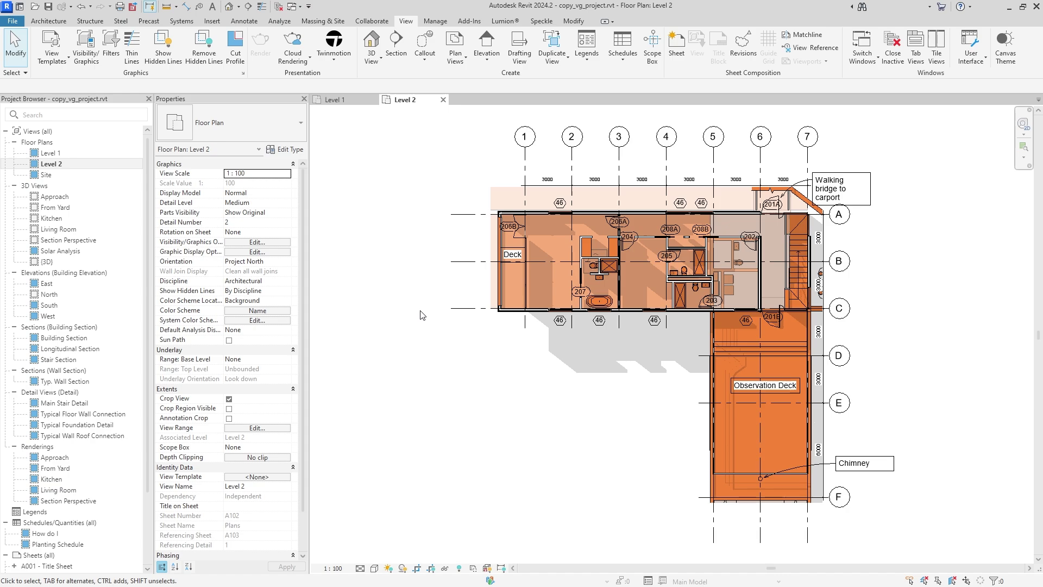
Check the Level 2 visibility/graphic overrides in VG and close without changes.
key("v")
key("v")
left_click_drag(774, 259, 776, 207)
left_click(784, 175)
Switch to Level 1 and back to Level 2, then open and close Manage View Templates.
left_click(334, 100)
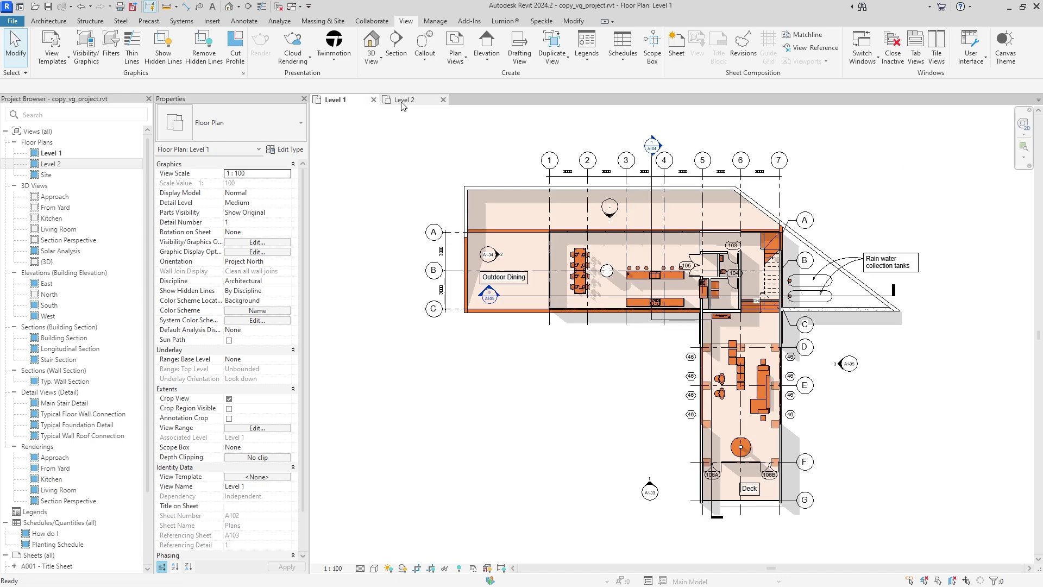
left_click(426, 102)
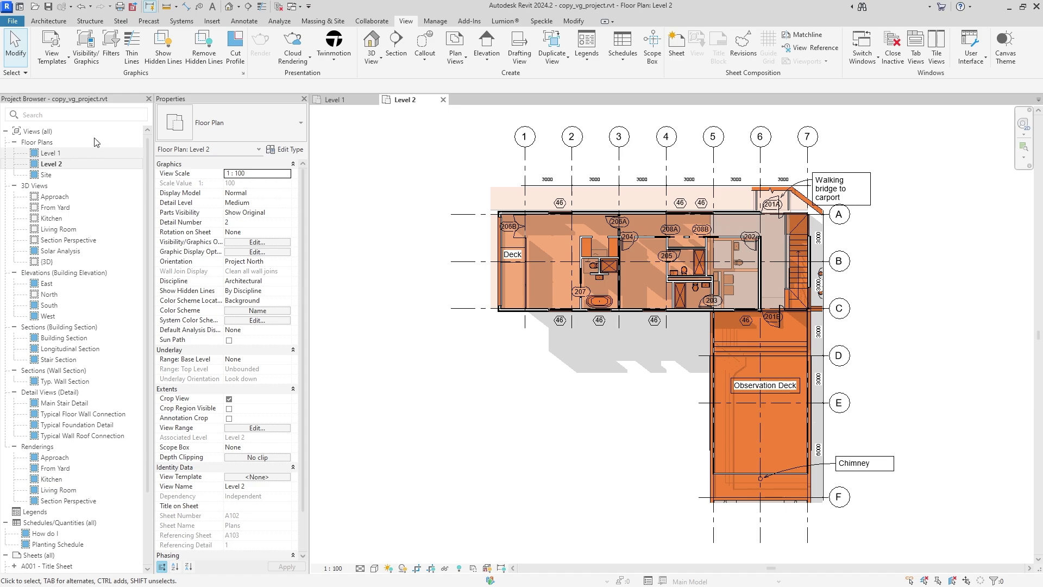
left_click(52, 47)
left_click(112, 118)
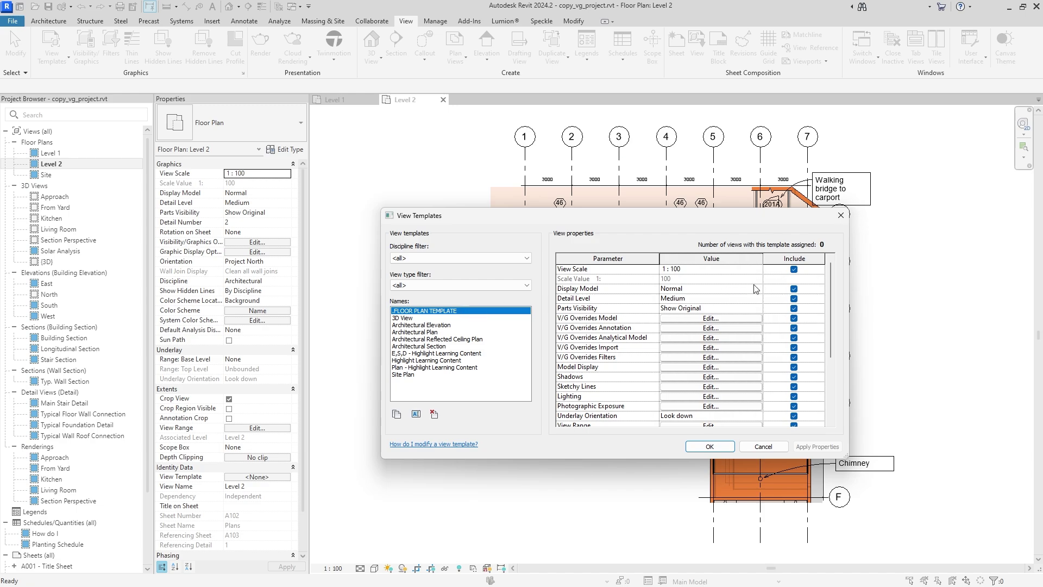
left_click(840, 215)
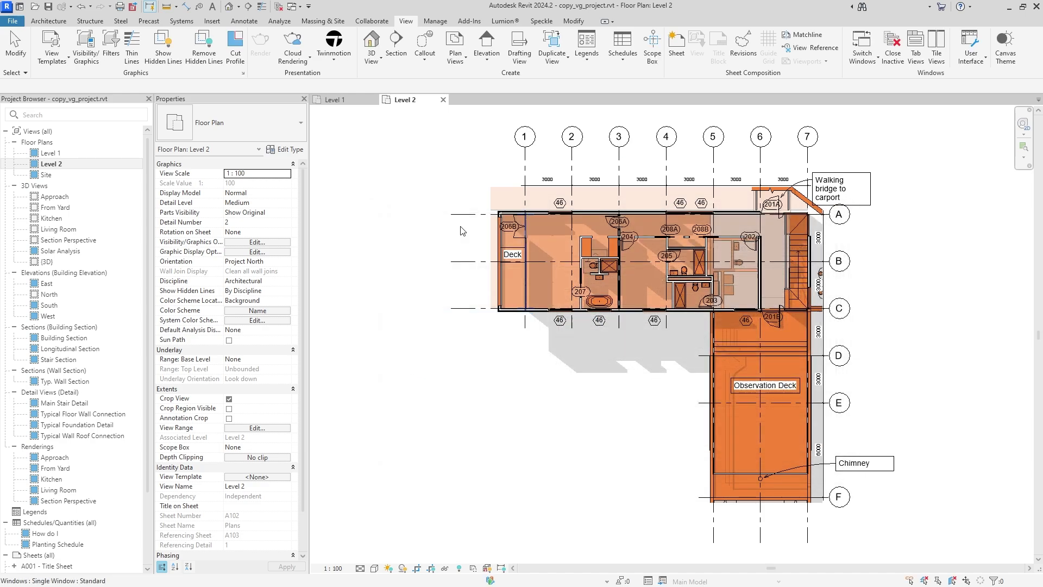
Open Apply Template Properties to Current View and dismiss it unchanged.
left_click(57, 60)
left_click(109, 75)
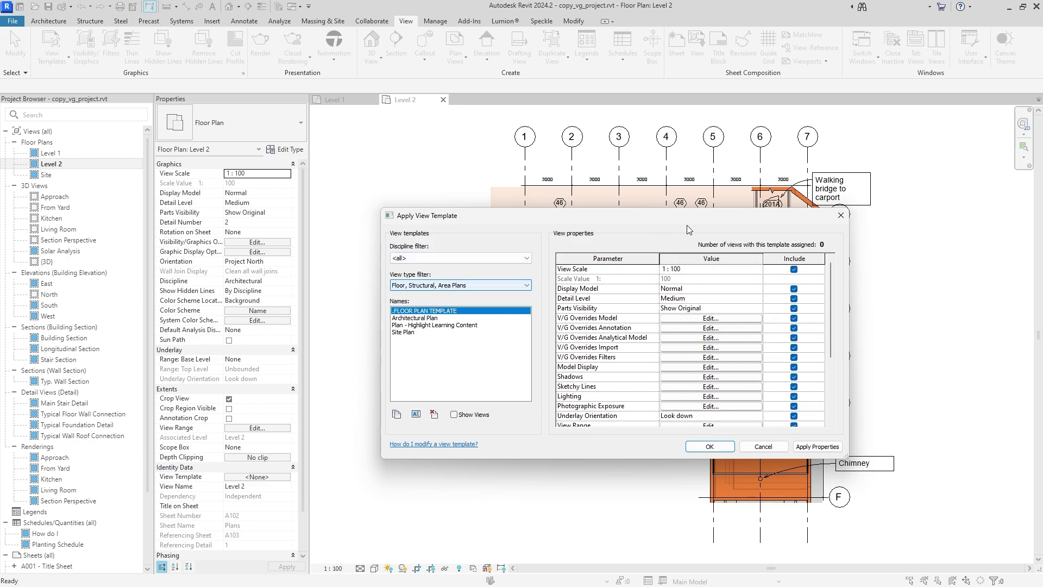
left_click(840, 215)
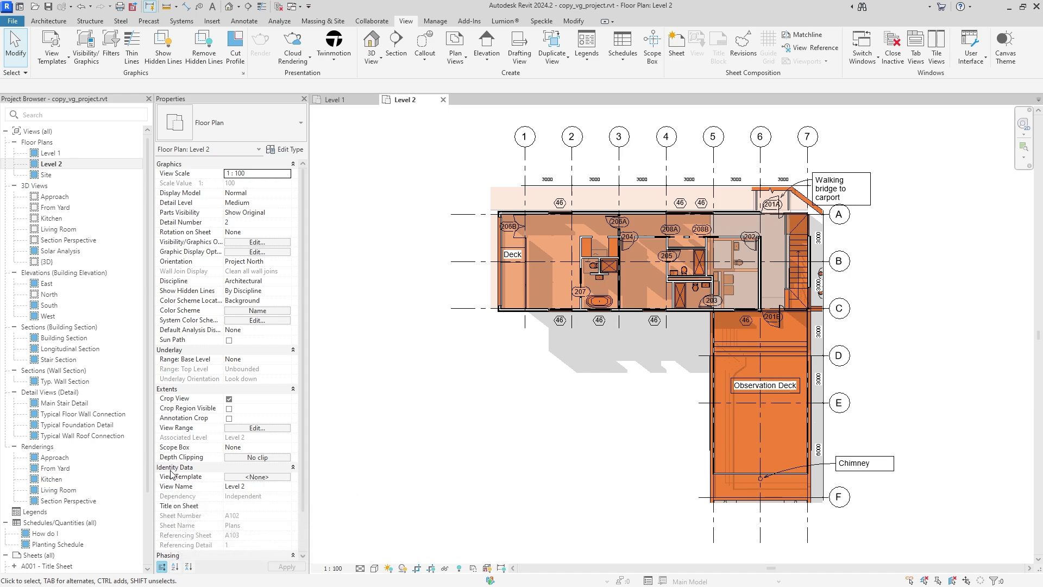
Set the View Template property of Level 2 and Level 1 to .FLOOR PLAN TEMPLATE, then return to Level 2.
left_click(257, 477)
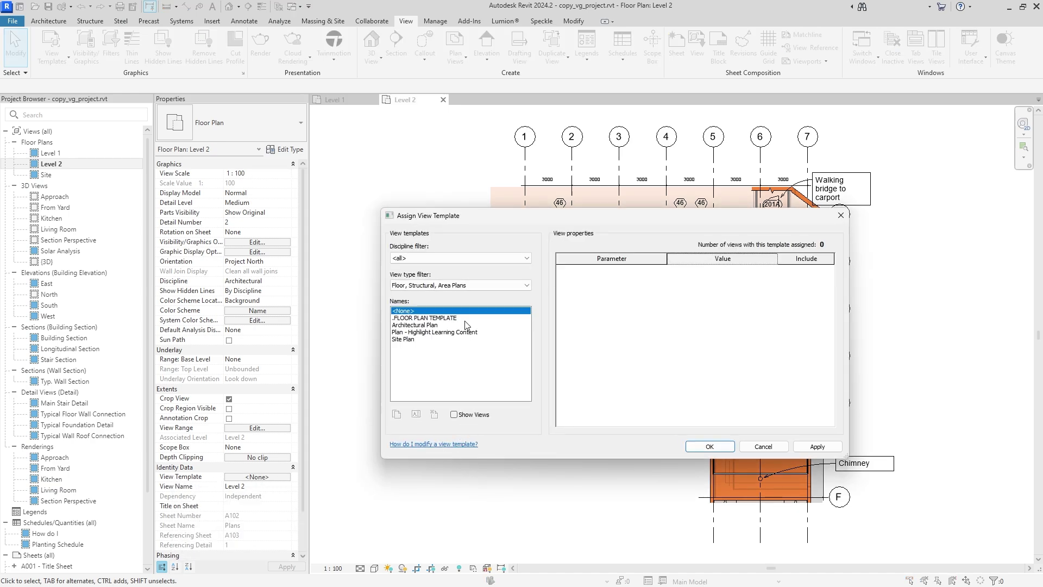
double_click(466, 320)
left_click(329, 101)
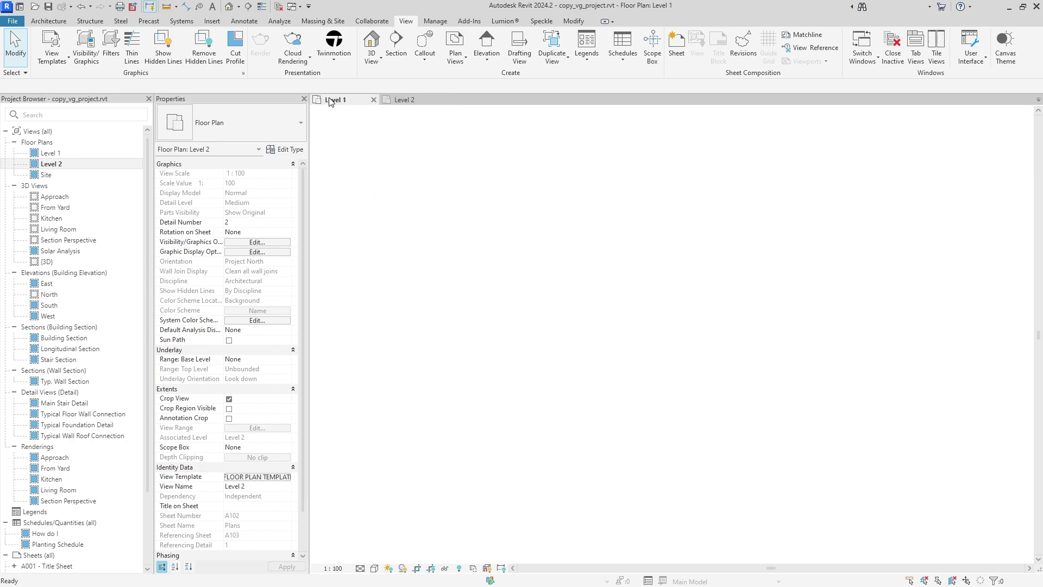
left_click(256, 477)
double_click(444, 320)
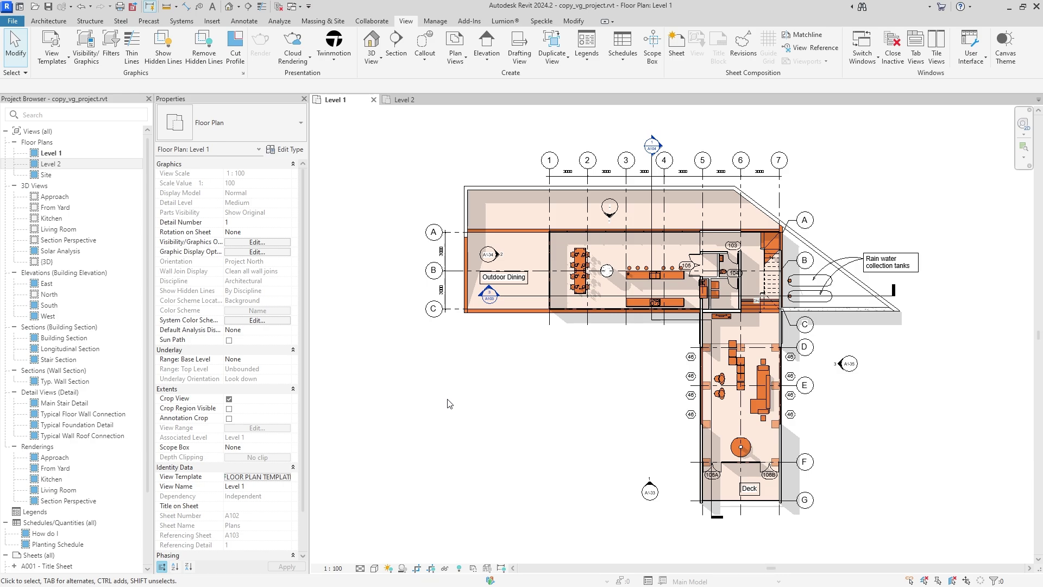
left_click(404, 99)
left_click(579, 148)
left_click(421, 157)
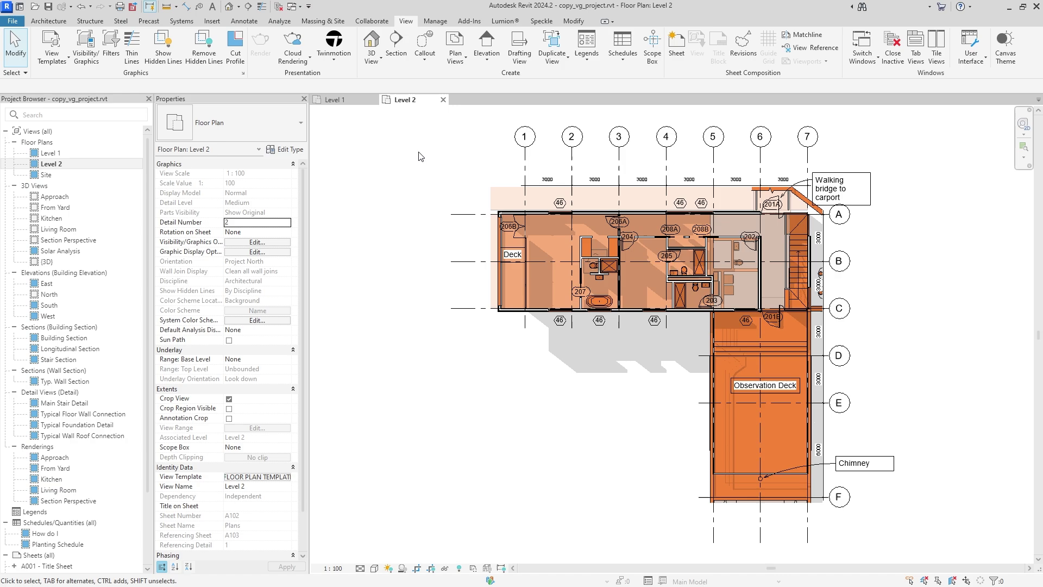
In .FLOOR PLAN TEMPLATE's annotation categories, filter by 'grid' and uncheck Grids and Guide Grid.
left_click(51, 61)
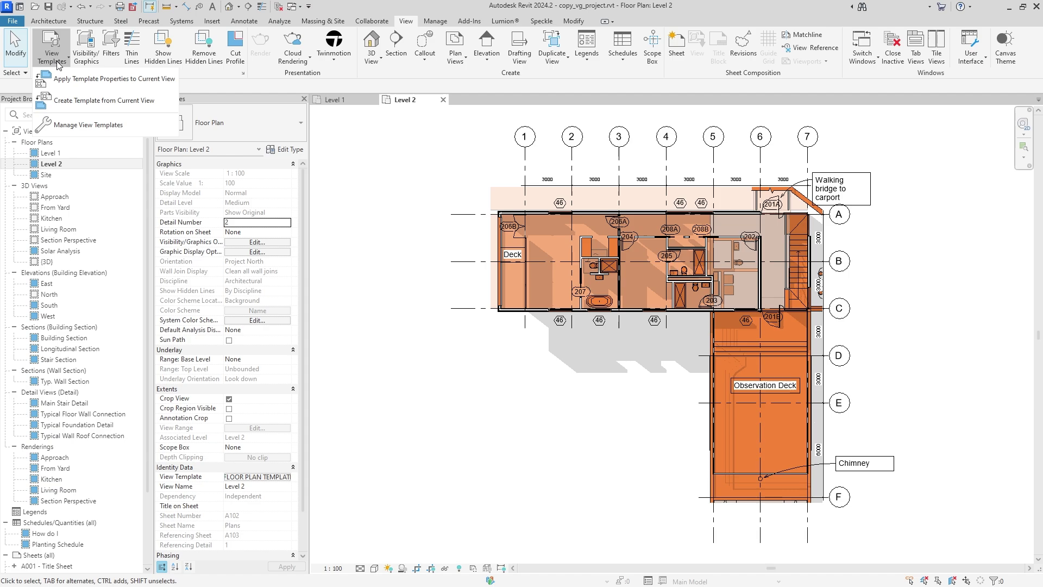
left_click(59, 125)
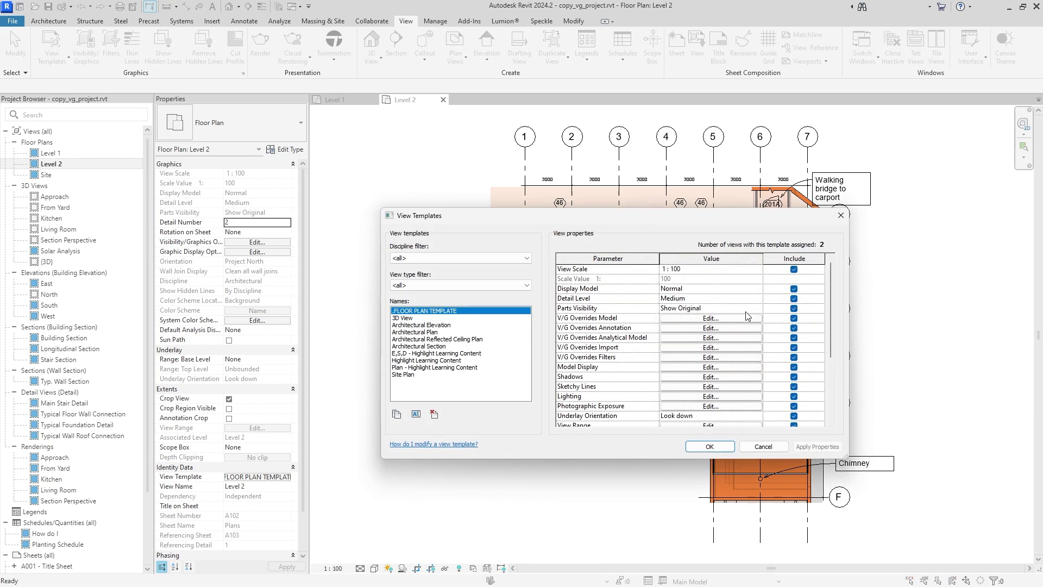
left_click(712, 319)
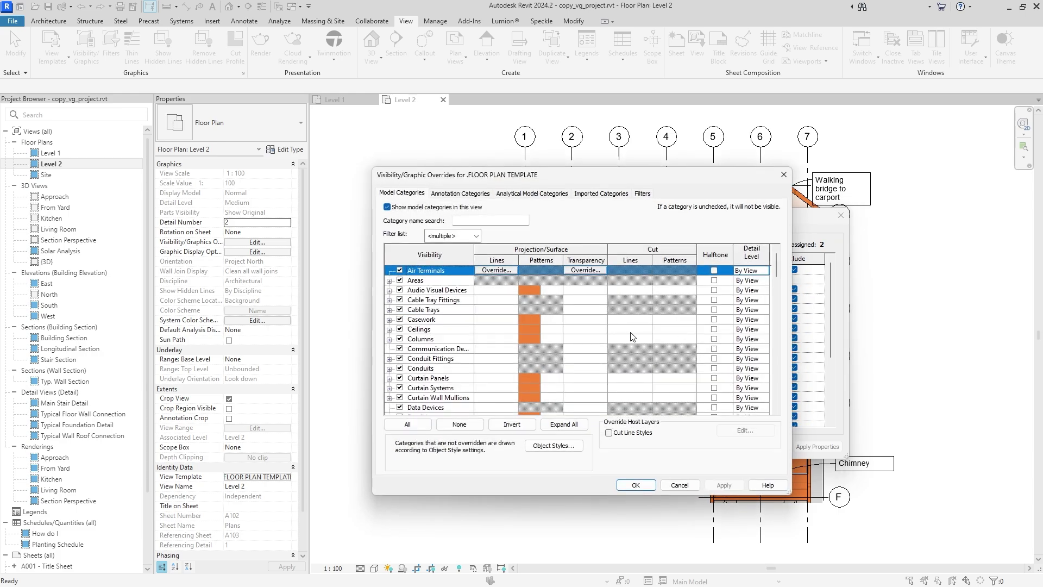
left_click(460, 194)
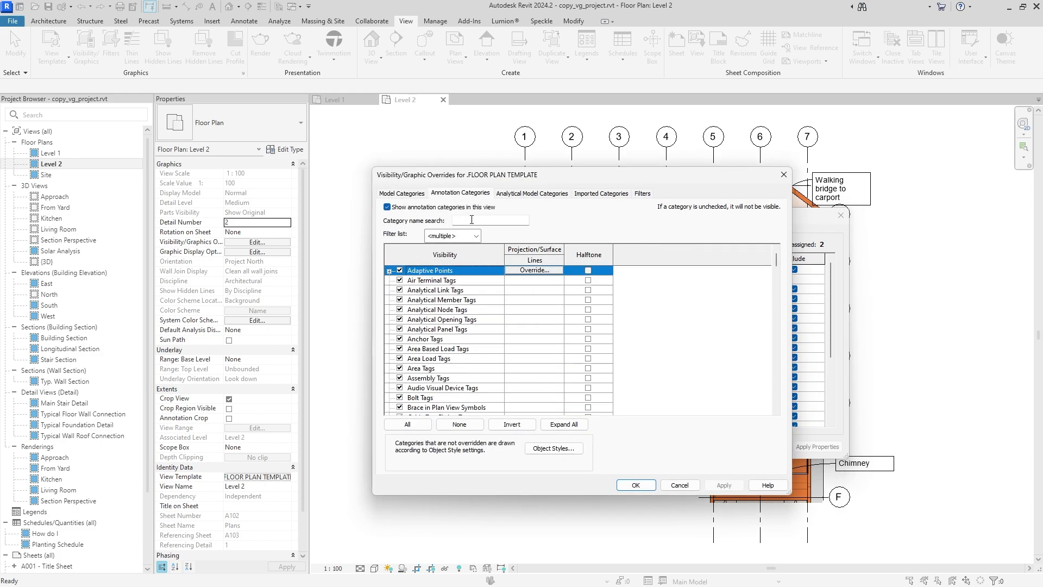
left_click(472, 220)
type("grid")
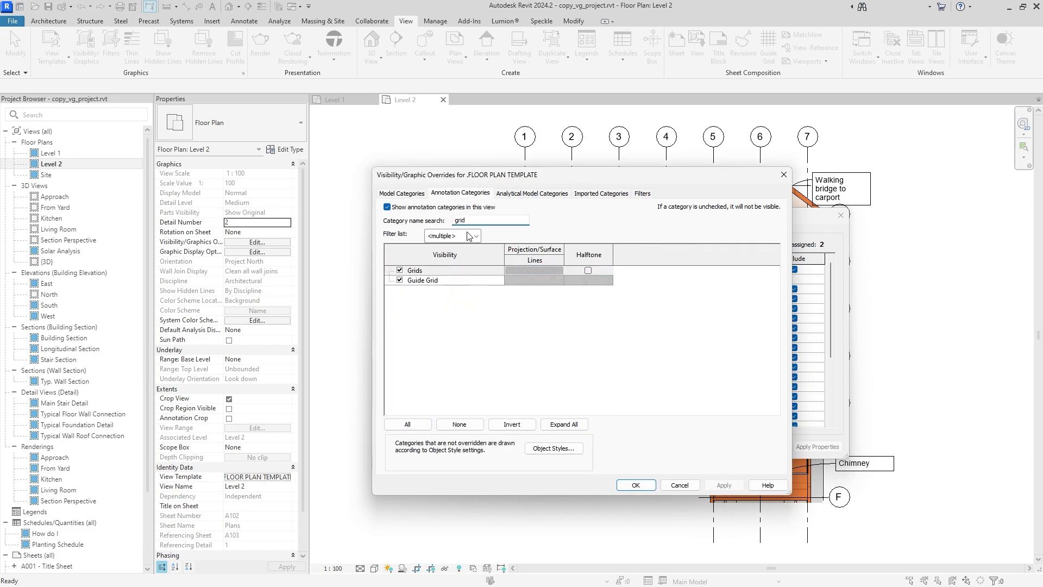
left_click(454, 270)
left_click(452, 280, "shift")
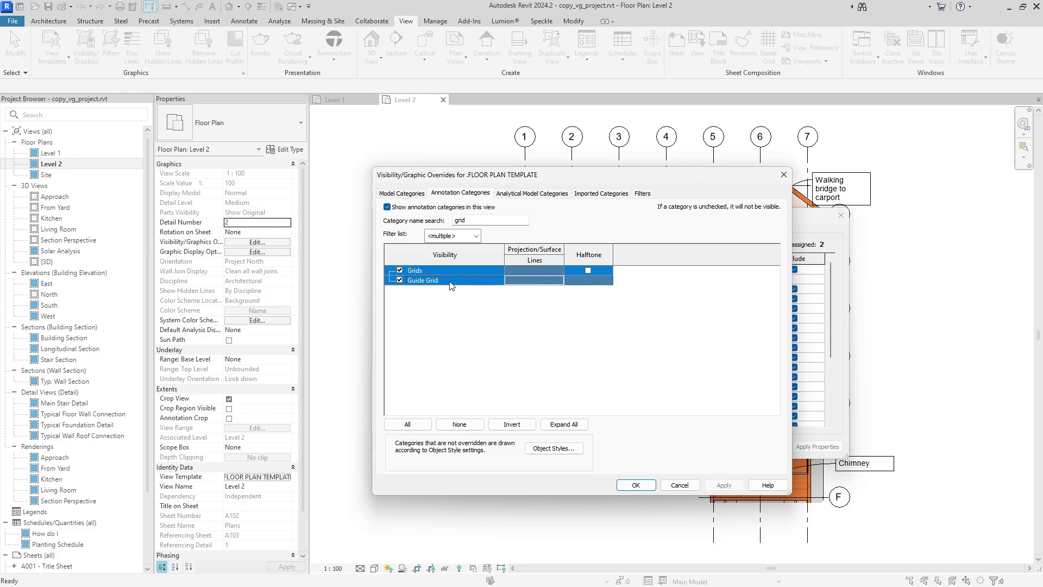
left_click(400, 270)
left_click(724, 485)
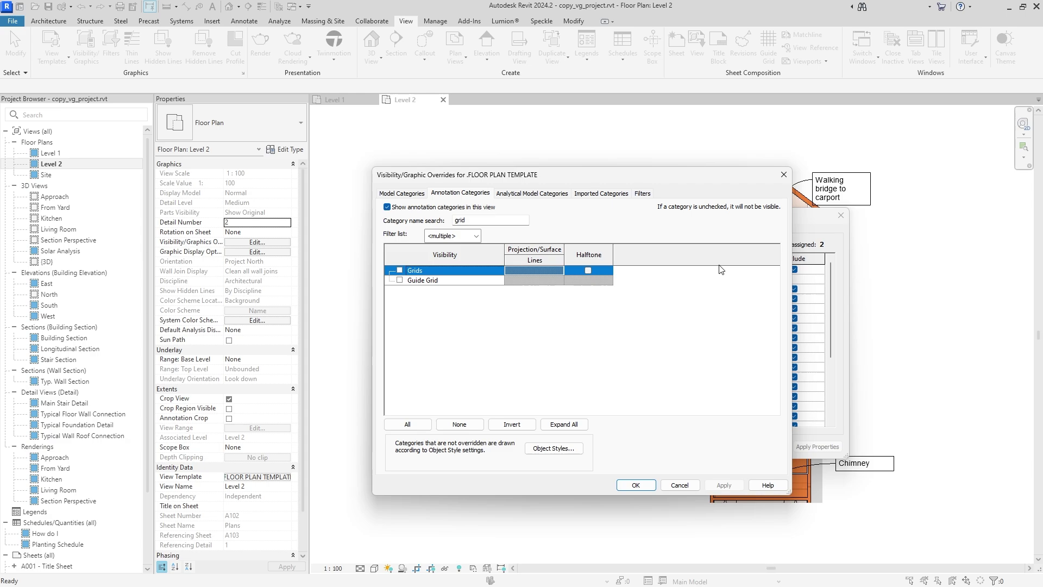
left_click(639, 486)
left_click(709, 446)
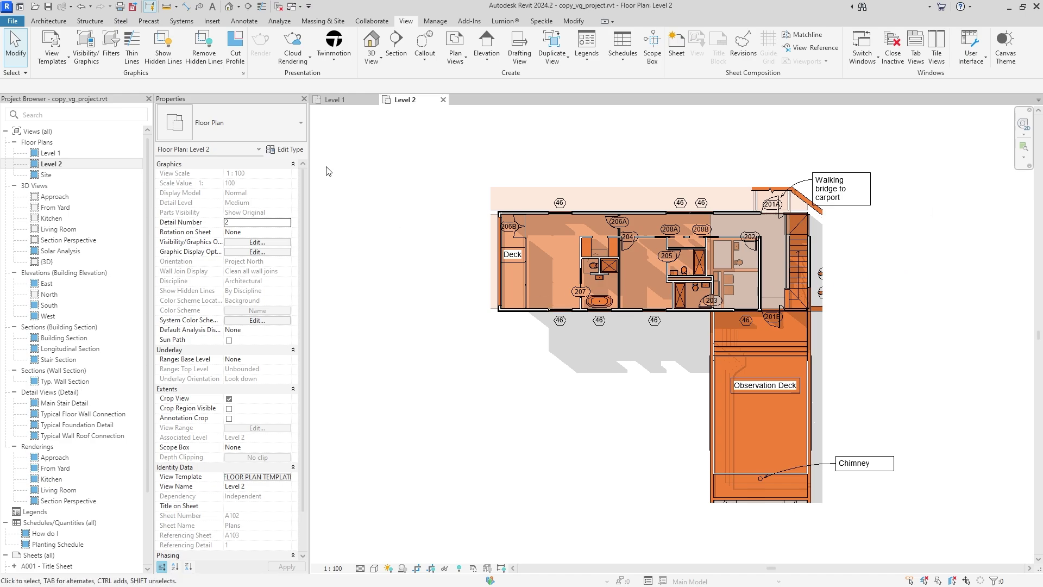
Switch to the Level 1 floor plan, now using .FLOOR PLAN TEMPLATE with grids hidden.
left_click(332, 100)
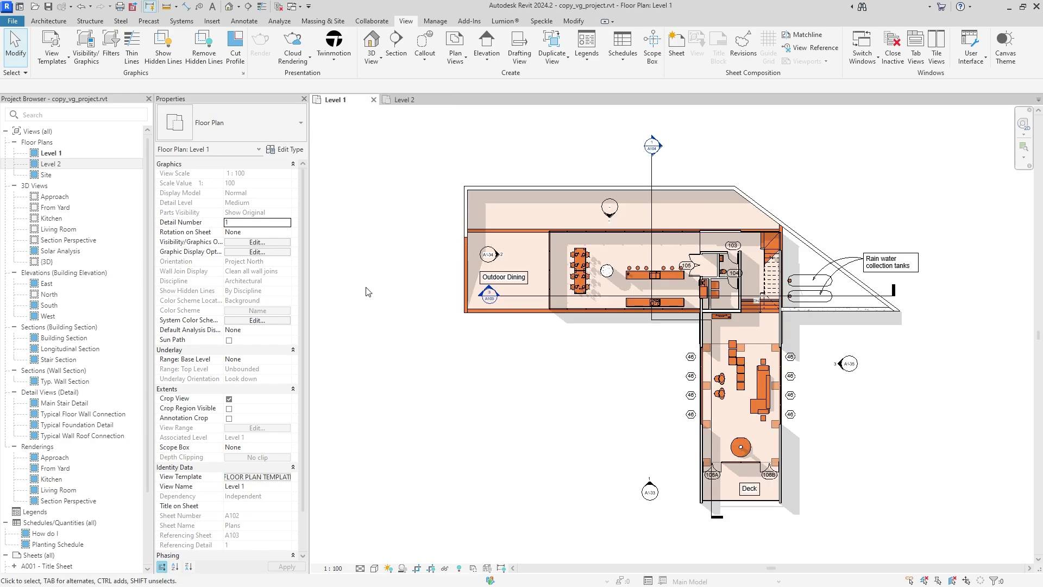